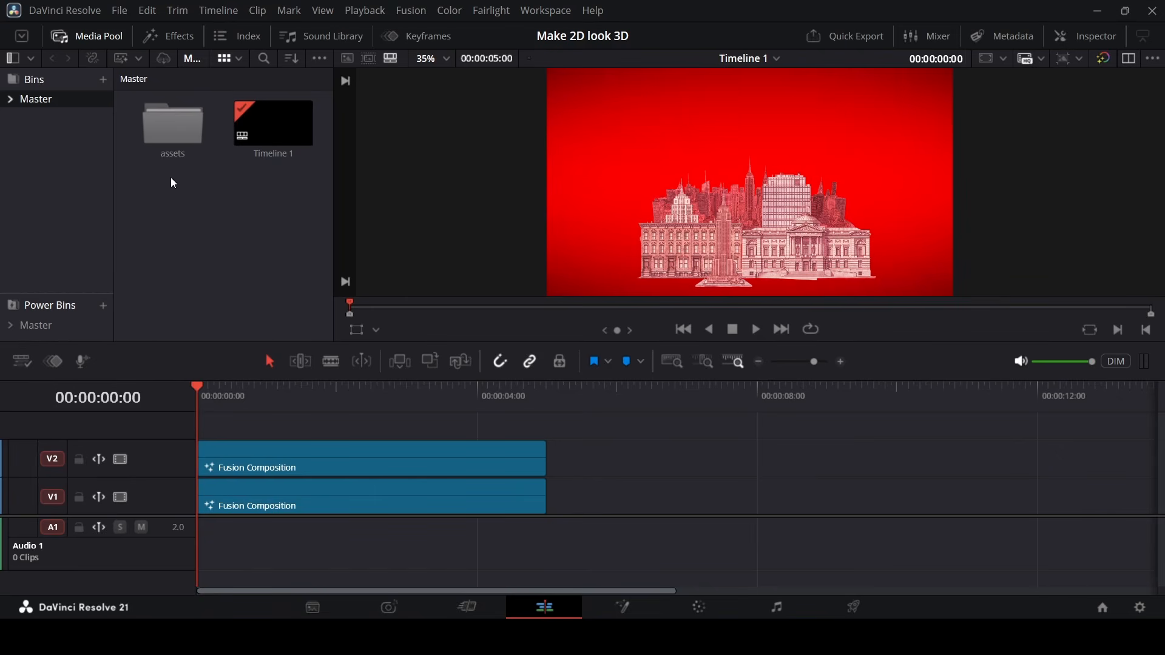
Step: Look over the image files in the assets bin and return to the Master bin
double_click(173, 128)
drag(217, 298, 301, 99)
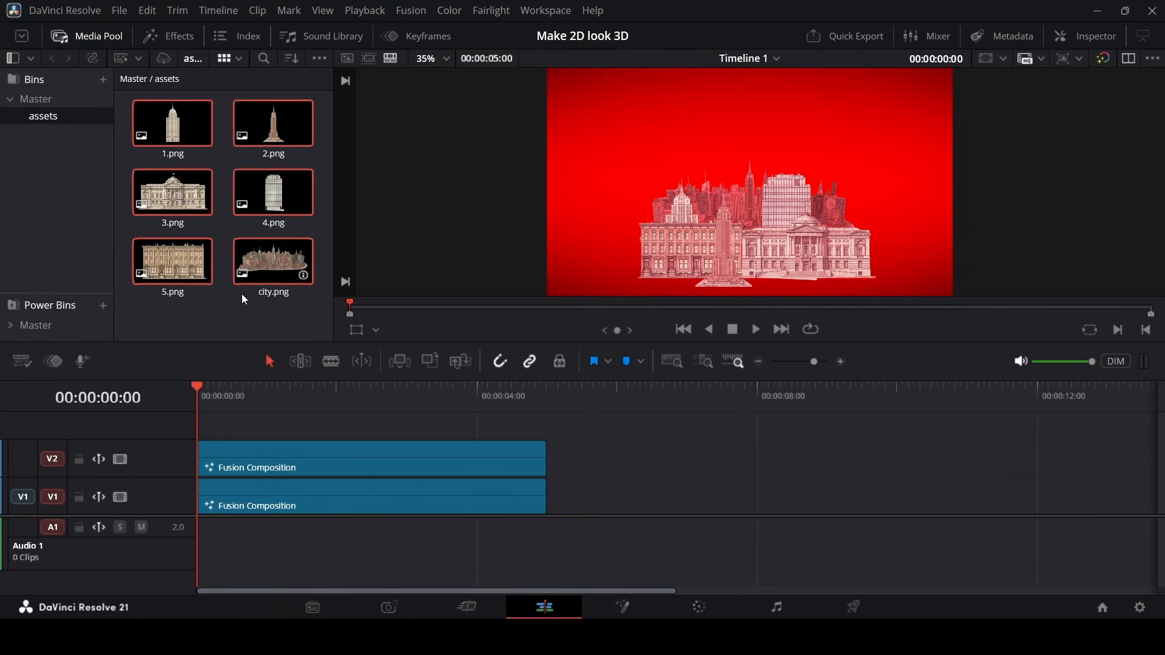
click(50, 99)
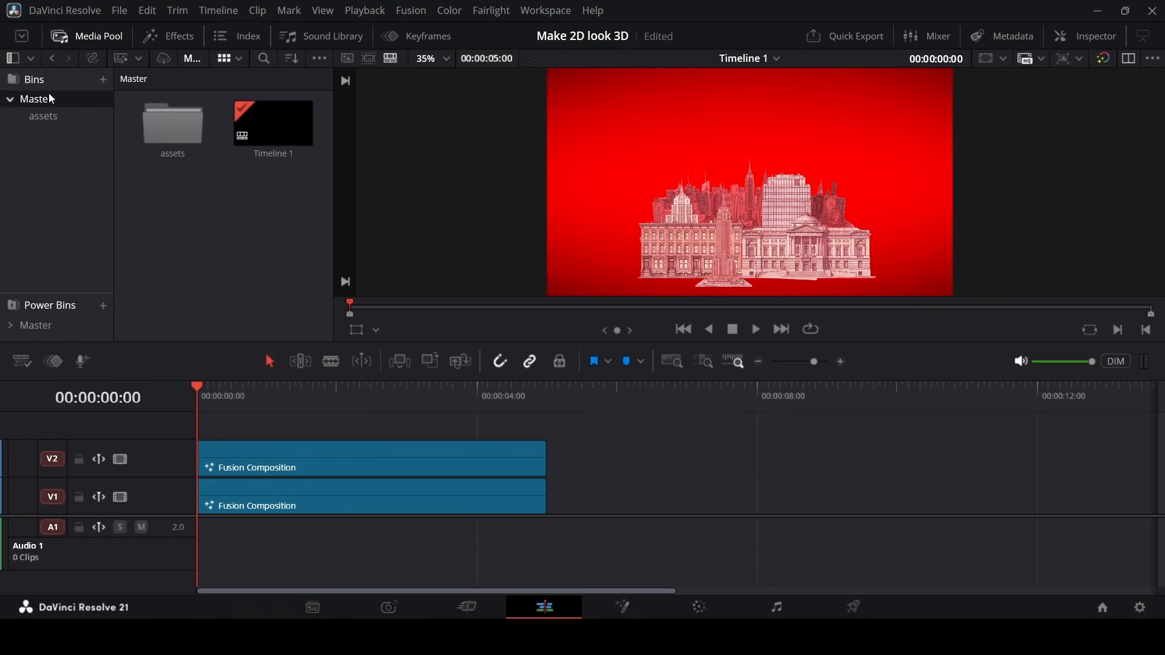
Step: Create an empty timeline named Timeline 2 with its own settings: 1920 x 1080 HD at 30 frames per second
right_click(216, 208)
mouse_move(285, 213)
click(527, 211)
click(478, 399)
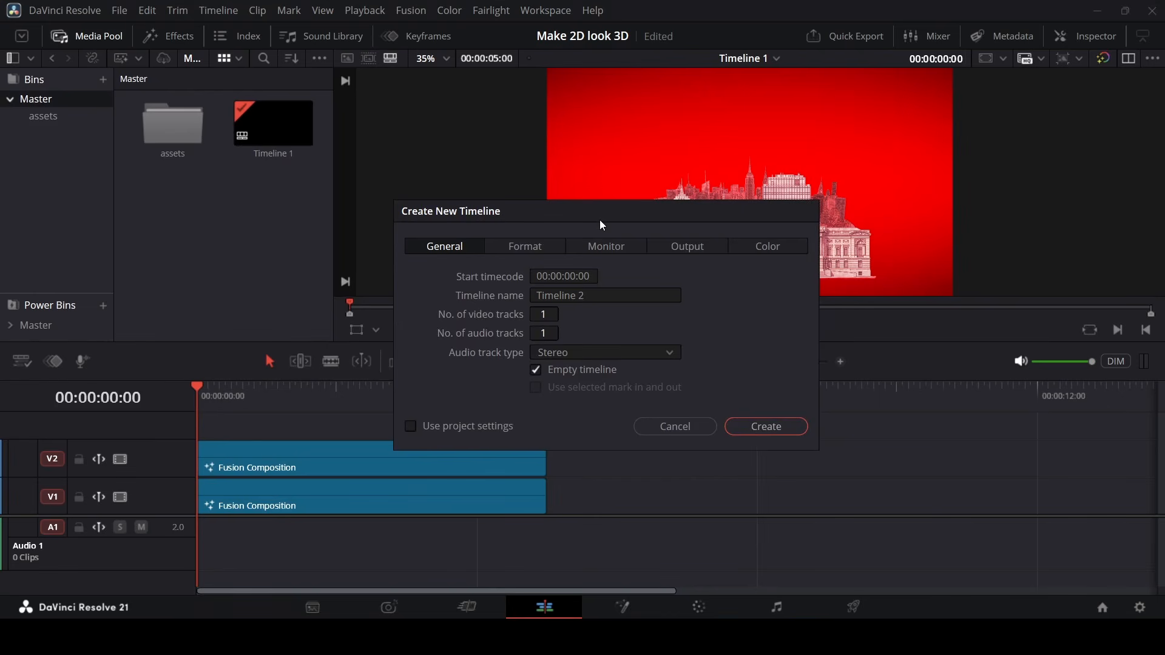
click(550, 246)
click(574, 390)
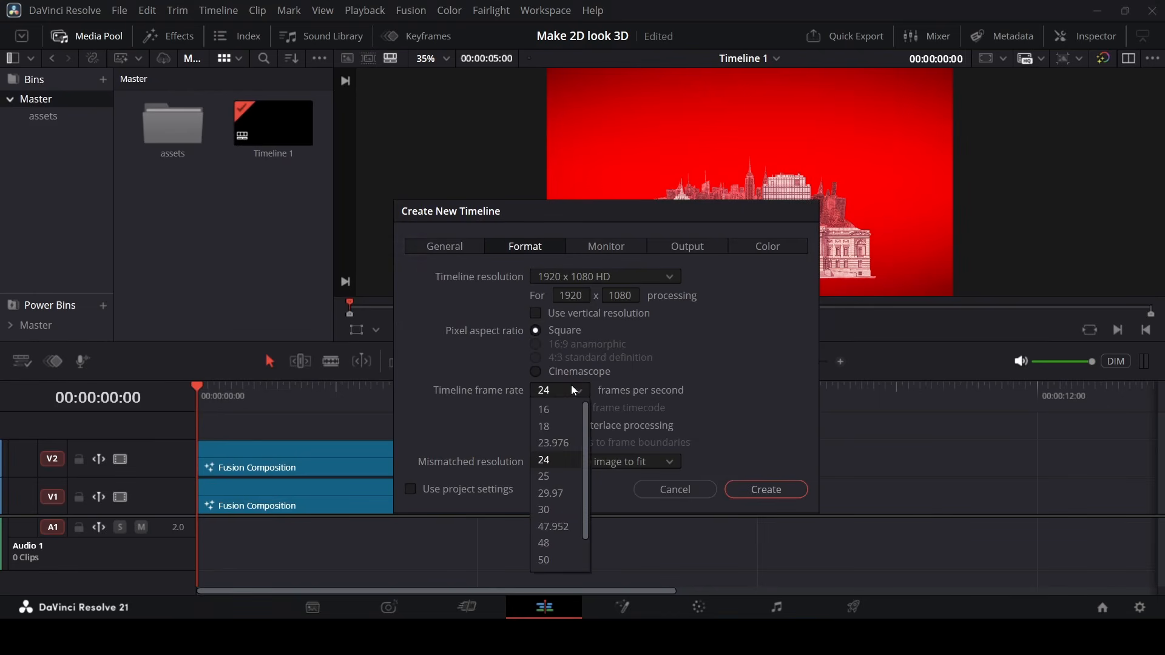
click(558, 508)
click(758, 490)
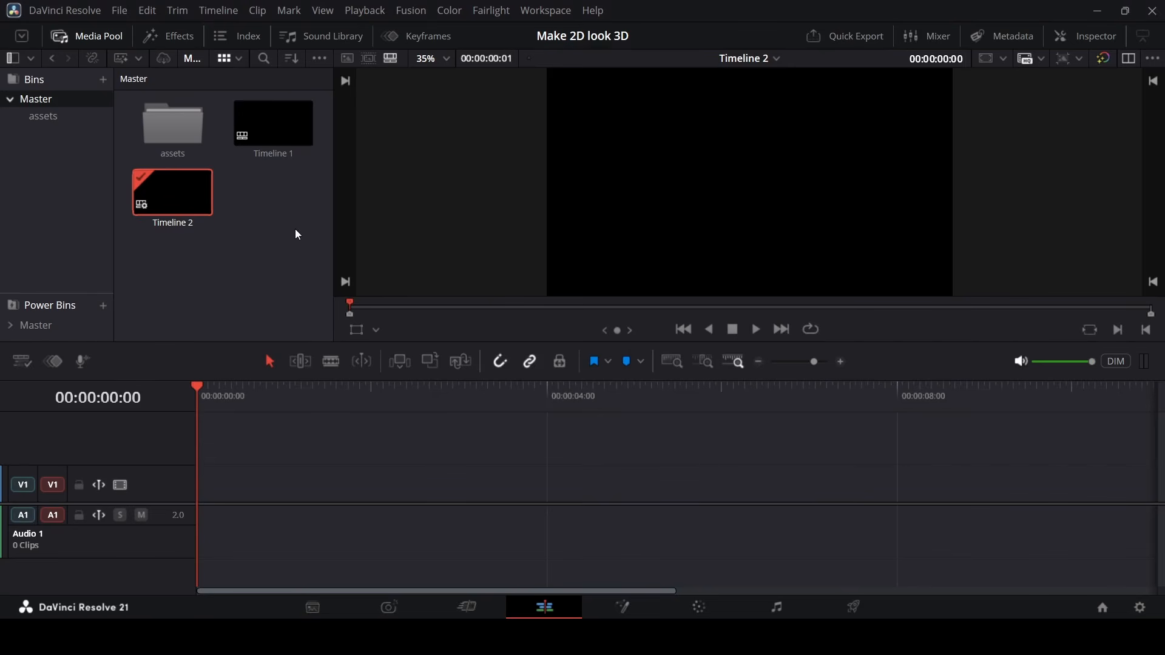
Step: Add a Fusion Composition at the start of video track 1 and open it in the Fusion page
click(164, 36)
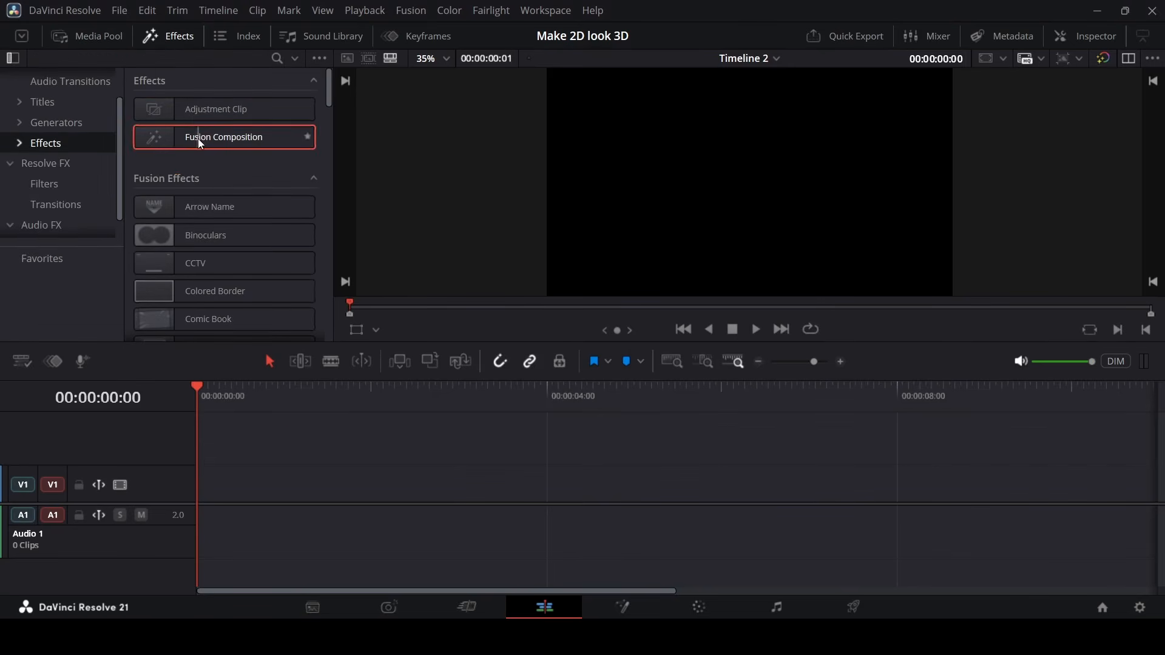
drag(194, 137, 271, 485)
right_click(271, 486)
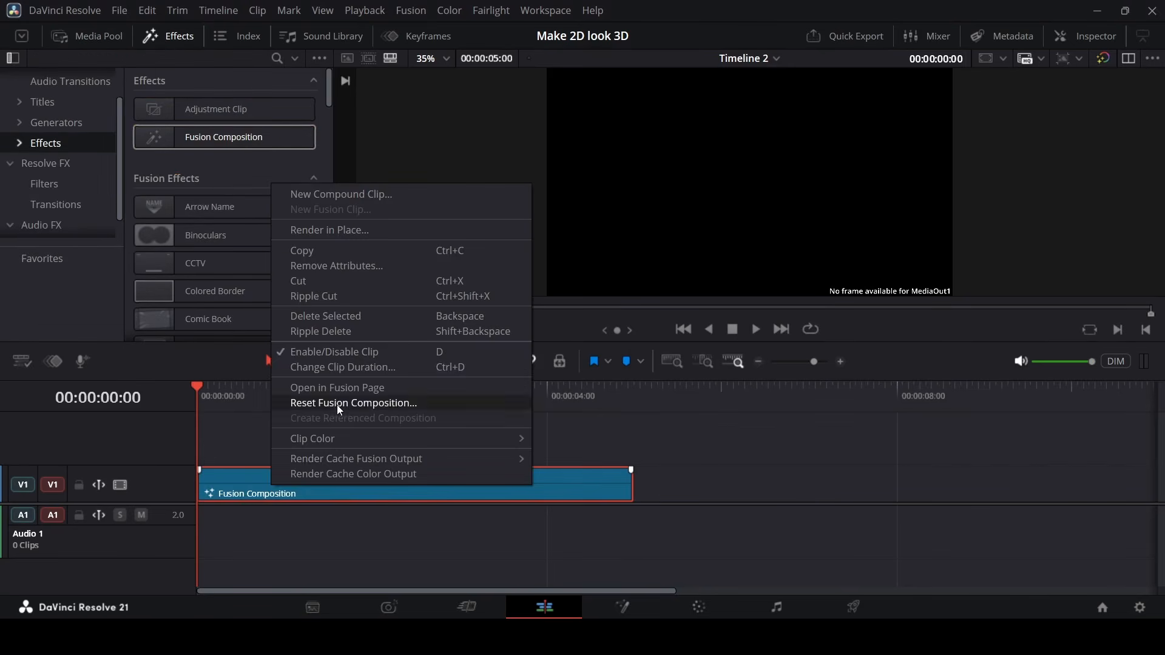
click(342, 391)
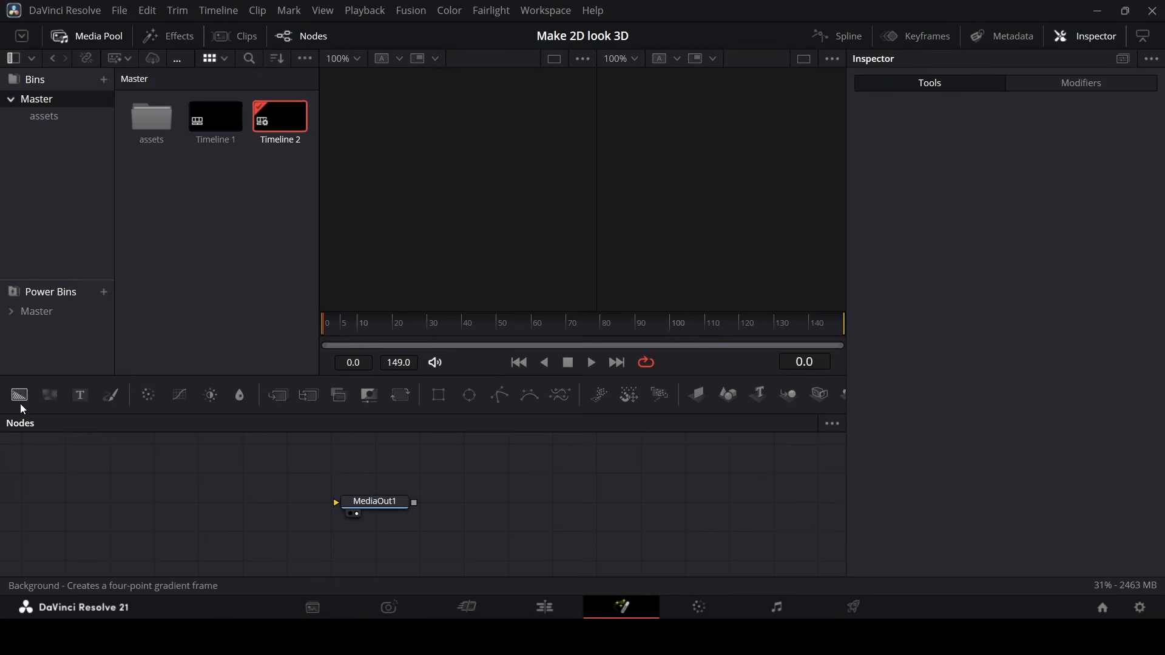
Step: Add a Background node connected to MediaOut1 and set its solid color to pure red
drag(20, 400, 335, 502)
click(971, 265)
drag(1087, 284, 1095, 274)
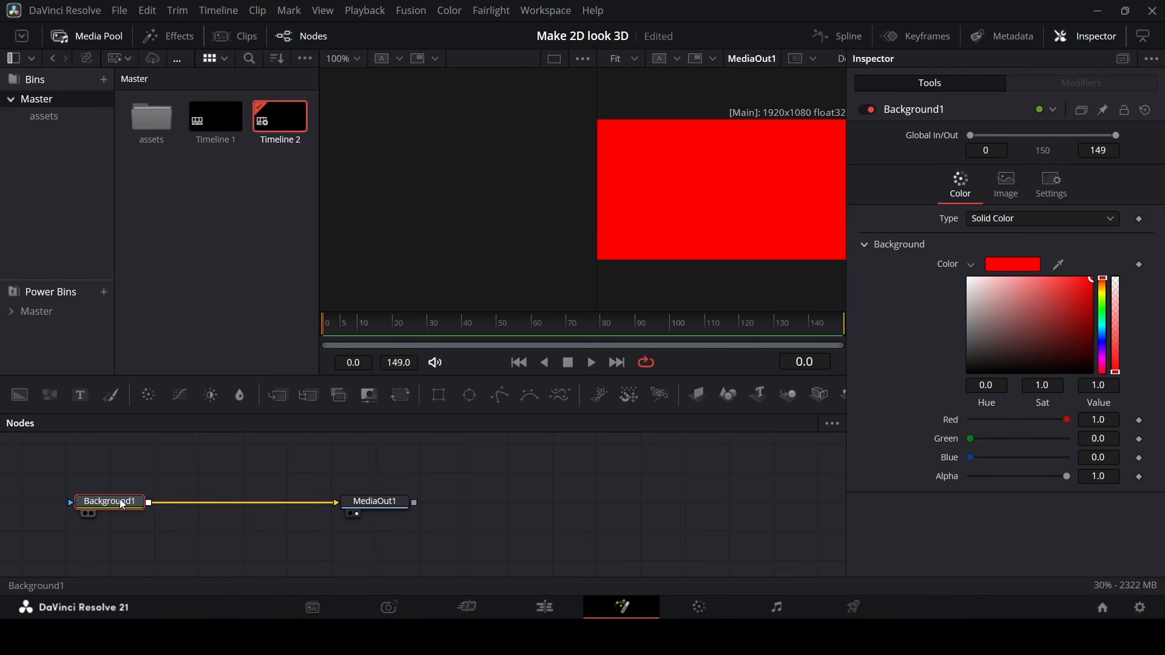
Step: Insert a Vignette node after Background1 with Size 0.8 and Anamorphism about 2.58
key(shift+space)
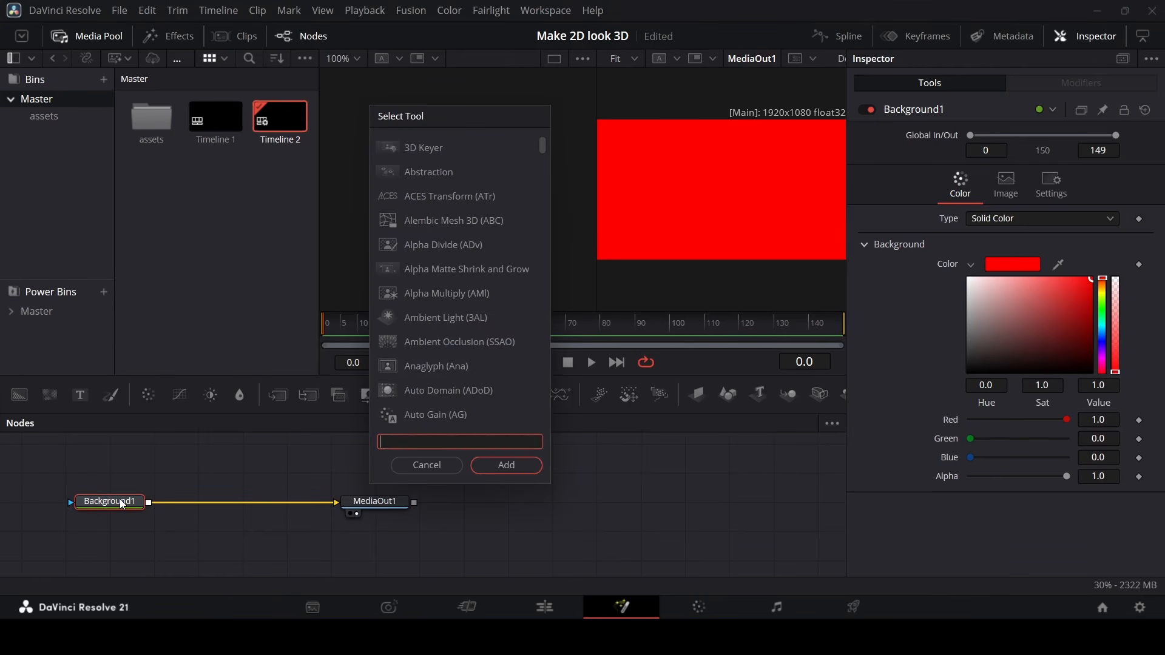
text(vig)
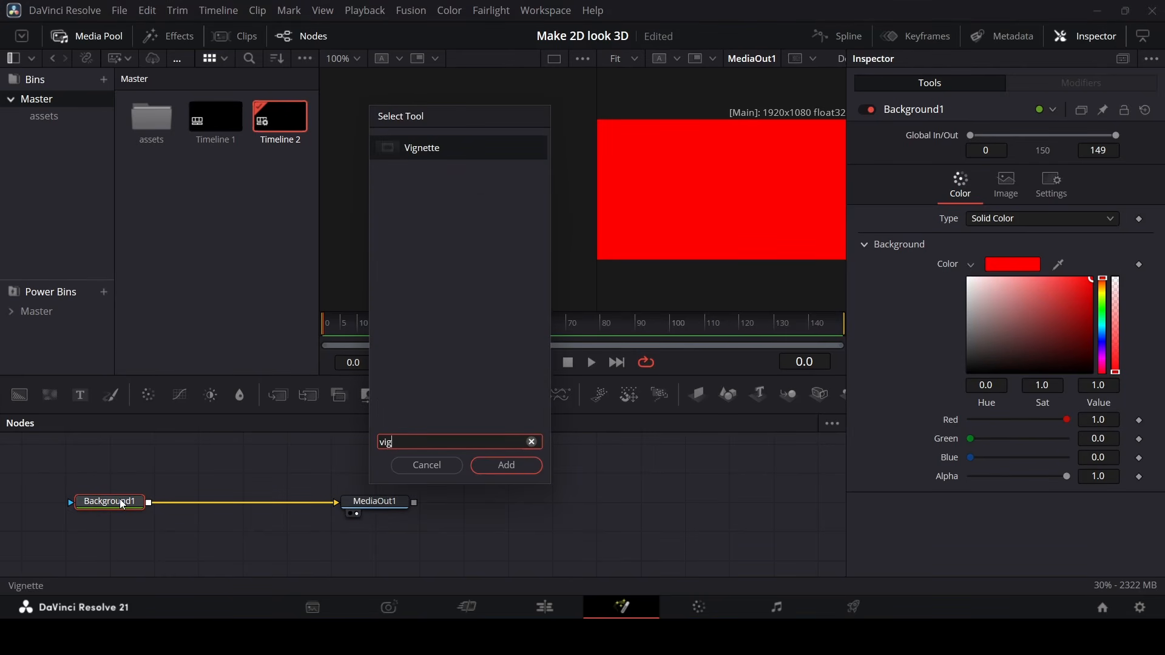
key(Return)
mouse_move(1062, 239)
mouse_down()
mouse_move(1039, 249)
mouse_move(968, 242)
mouse_move(1057, 243)
mouse_up()
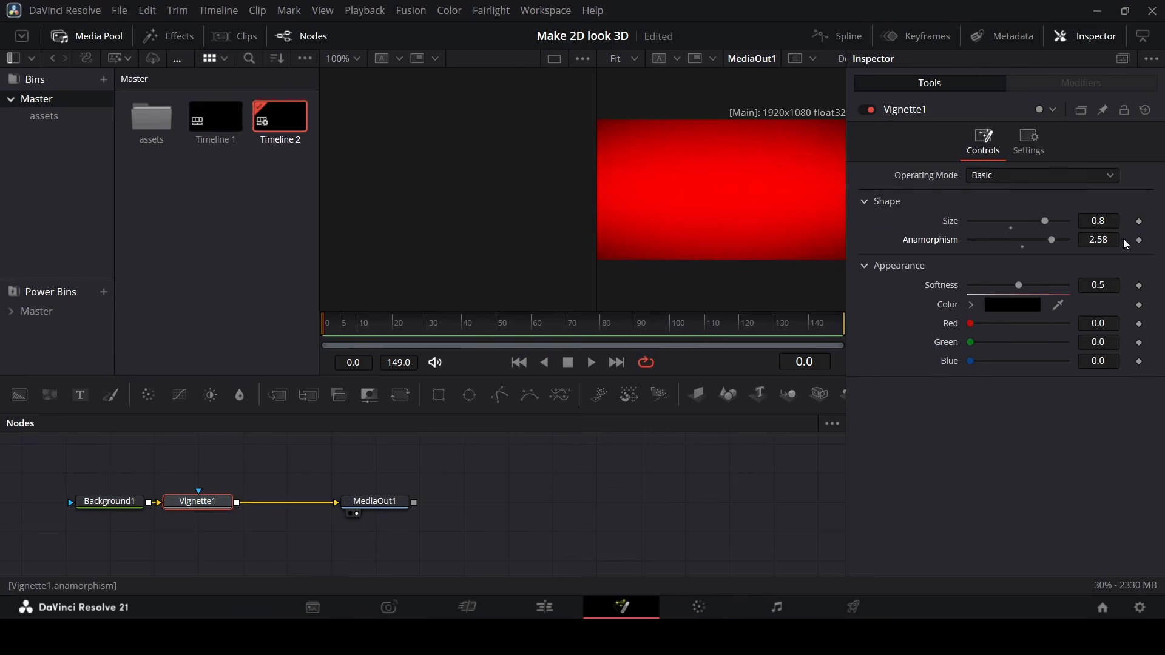
Step: Return to the Edit page, place a second Fusion Composition above the first, and open it in Fusion
key(shift+4)
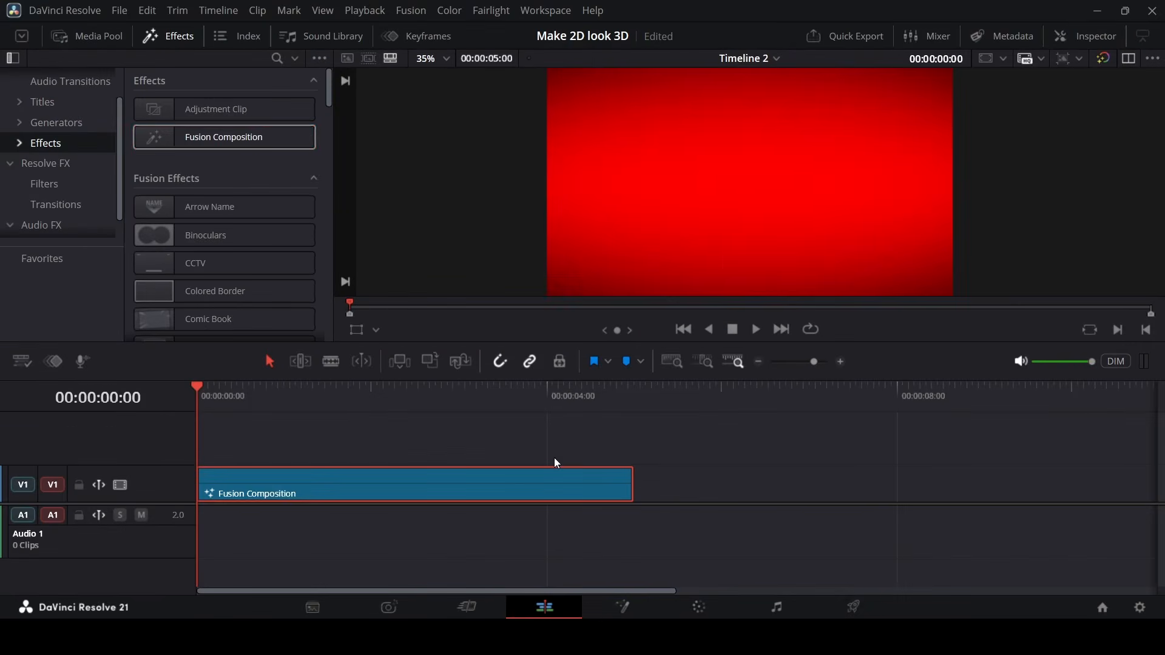
drag(221, 146, 284, 452)
right_click(281, 446)
click(359, 349)
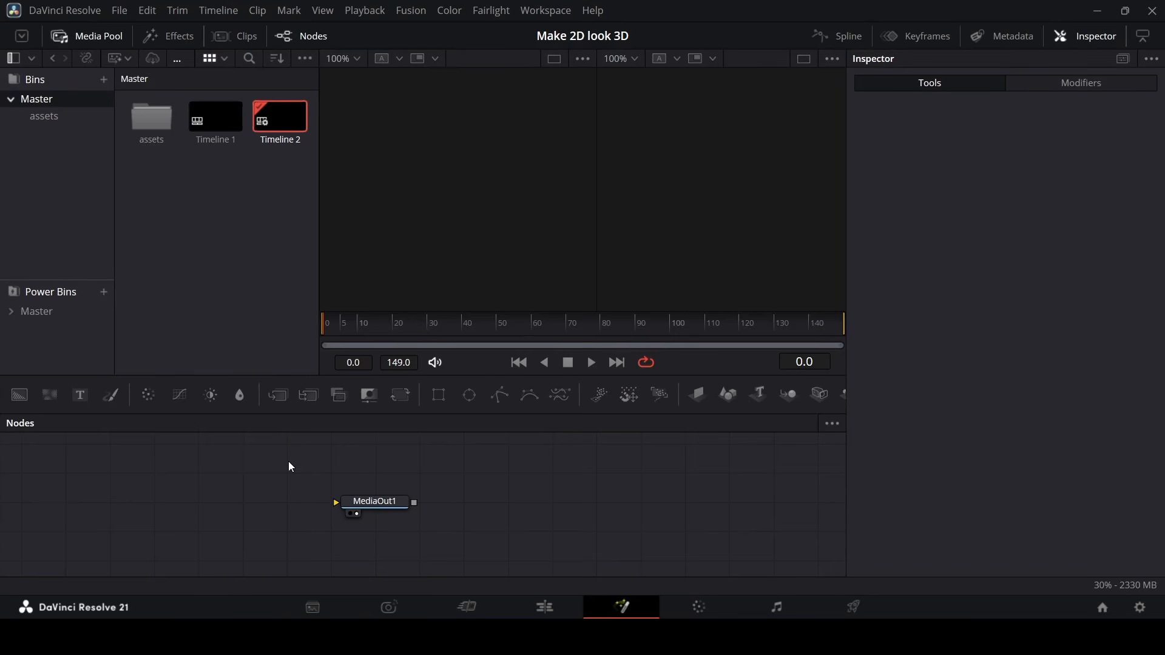
Step: Add city.png from the assets bin to the node graph, well before MediaOut1
click(90, 122)
drag(156, 247, 278, 206)
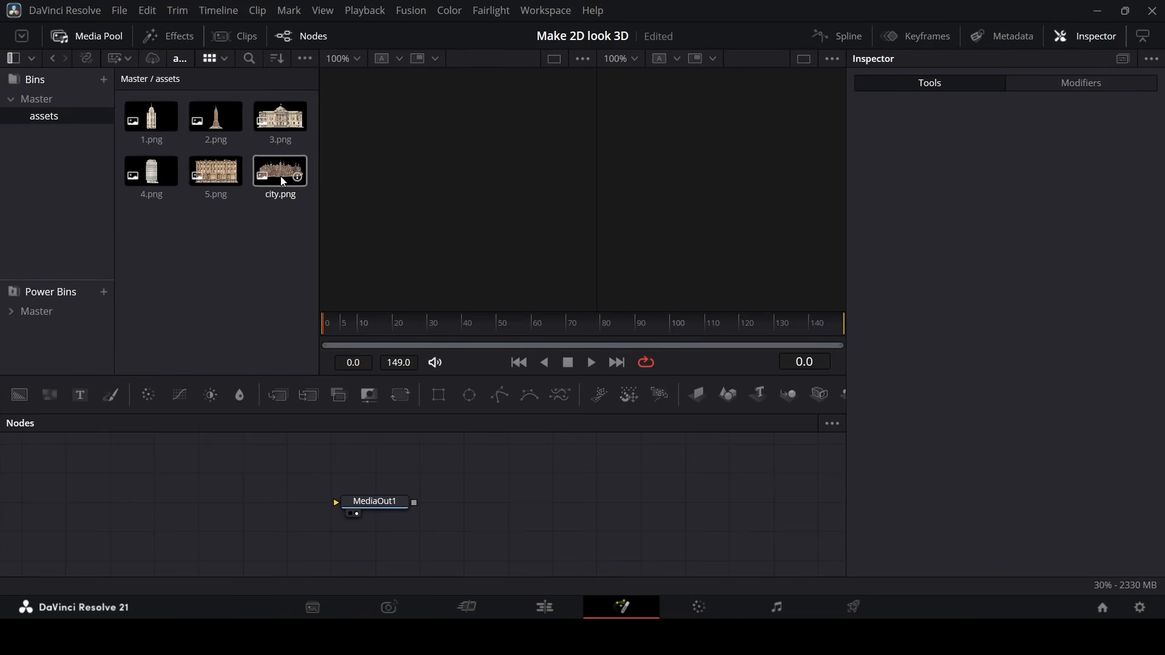
drag(147, 218, 304, 107)
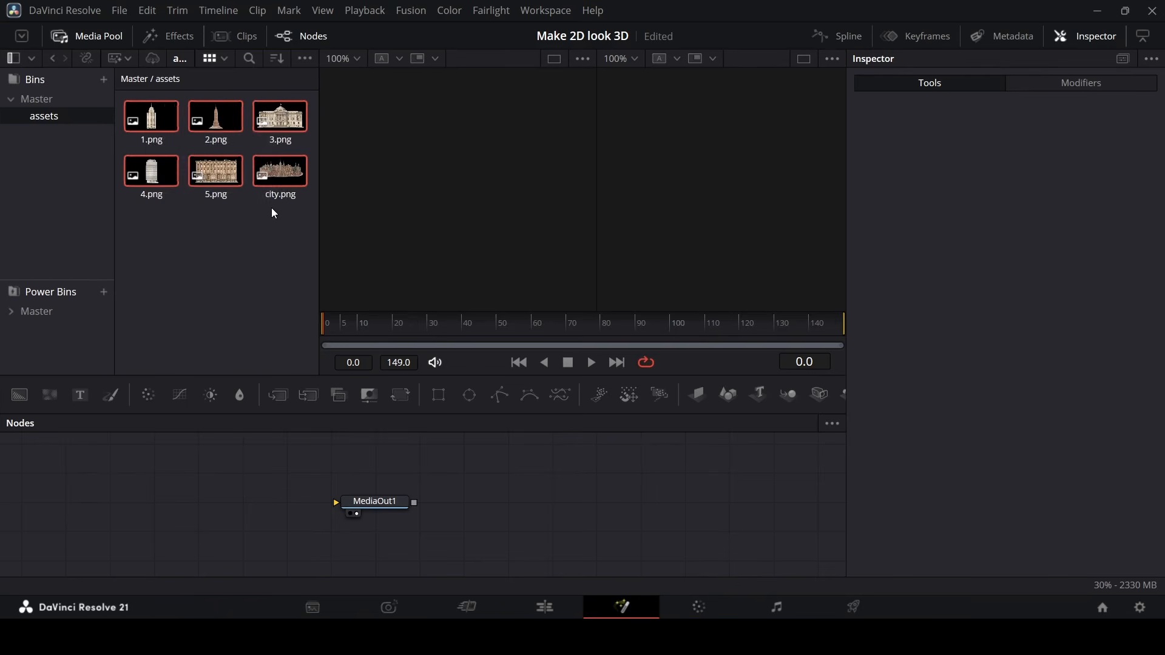
click(274, 230)
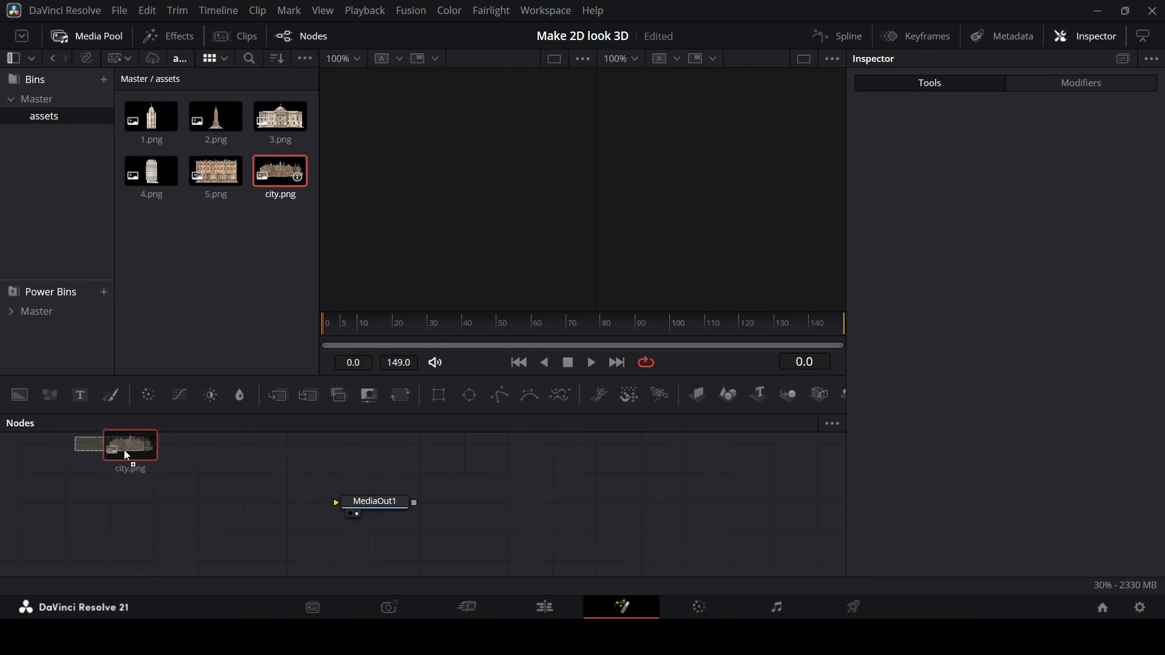
drag(123, 450, 64, 501)
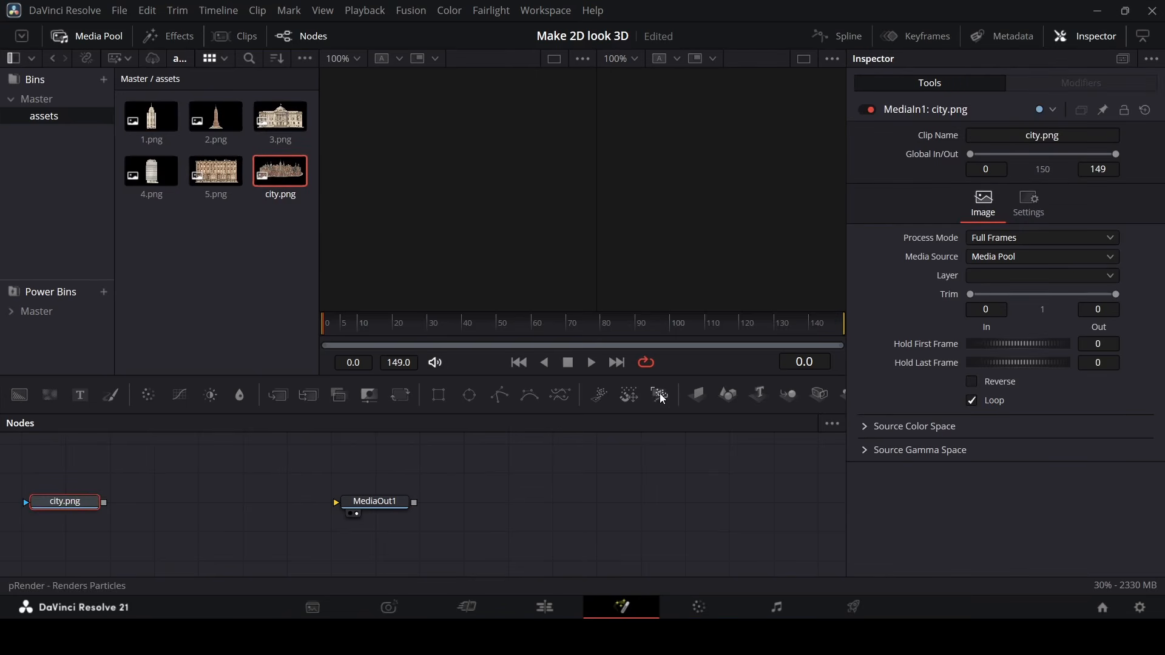
Step: Connect city.png to MediaOut1 through a chain of Image Plane 3D, Merge 3D and Renderer 3D nodes
click(702, 396)
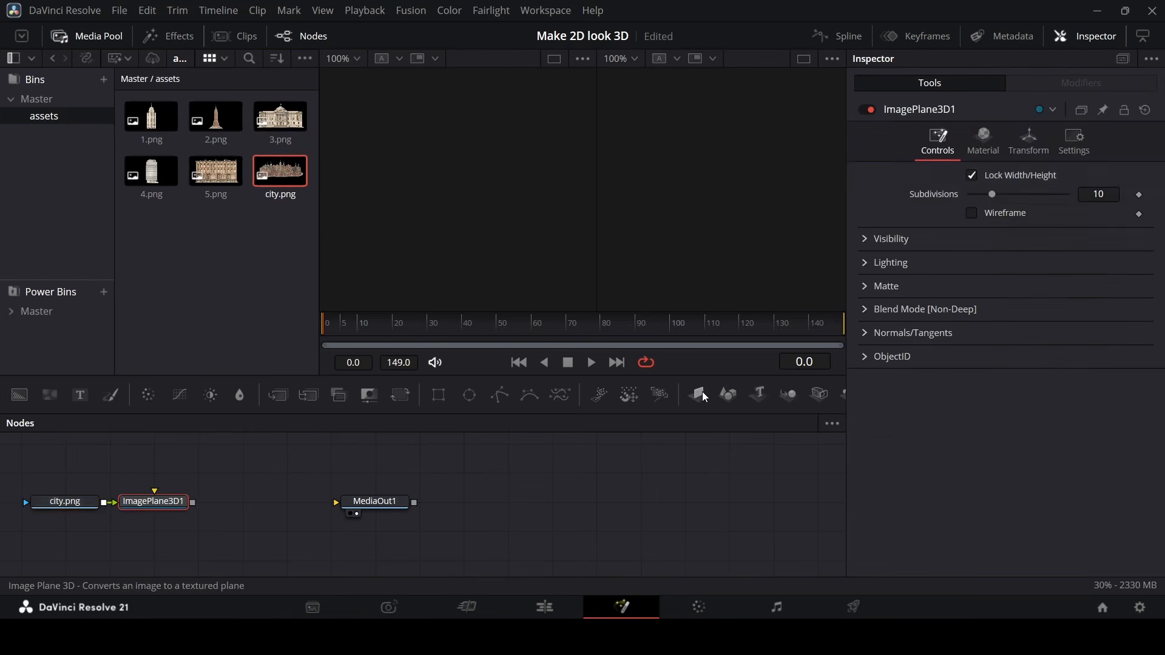
click(791, 398)
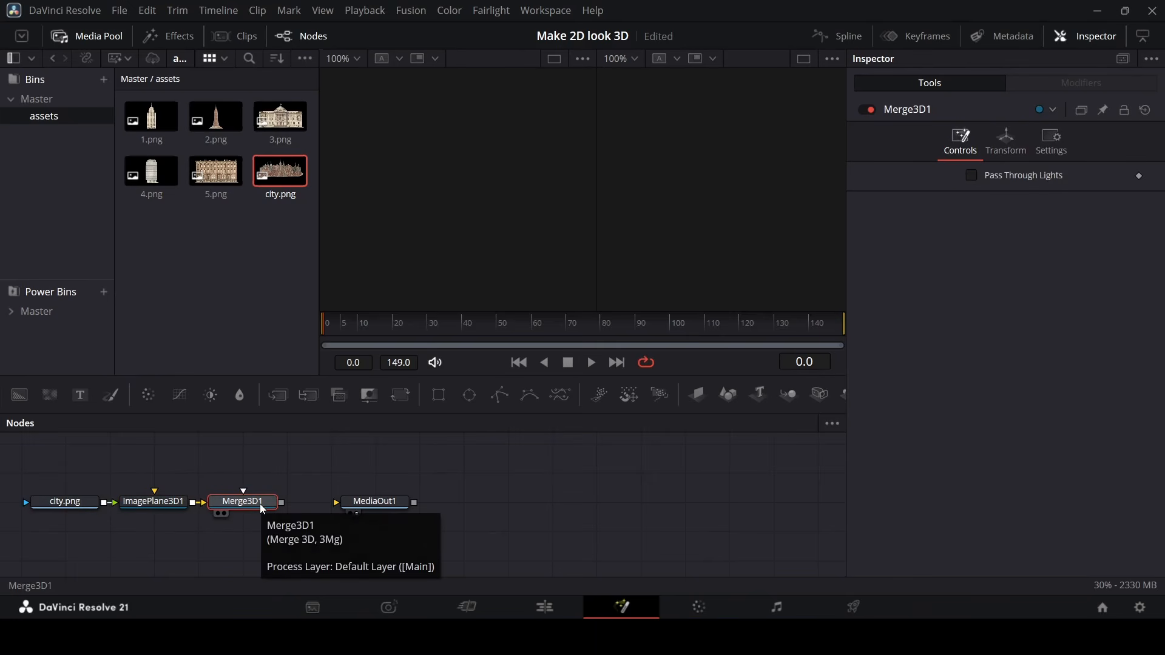
key(shift+space)
text(red)
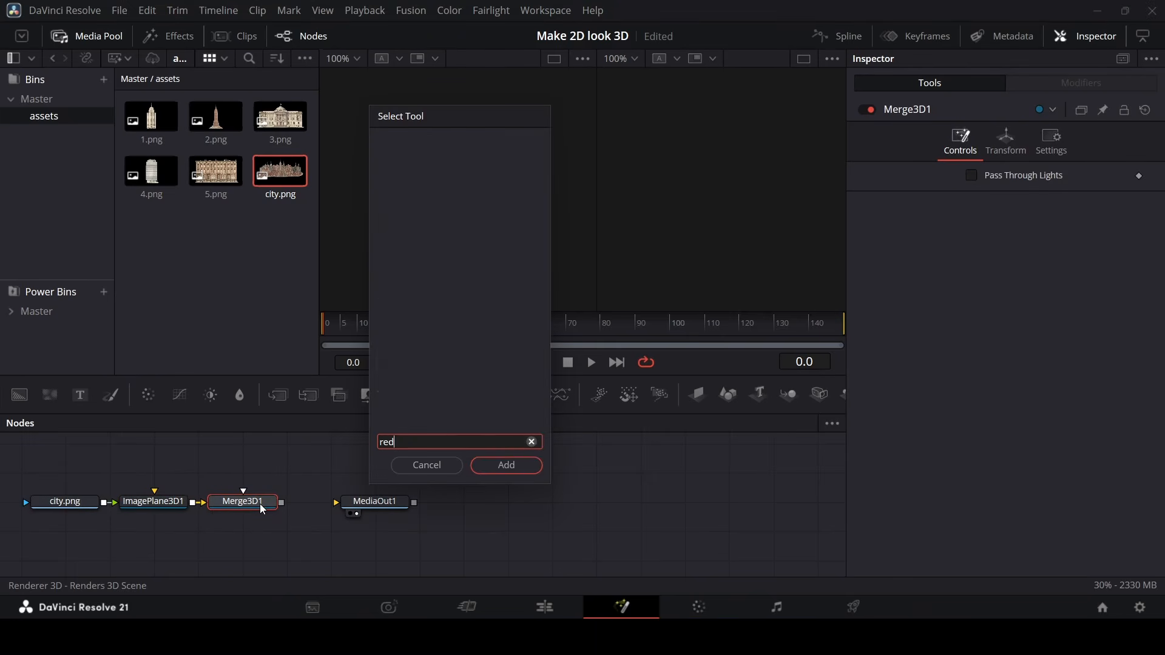
key(BackSpace)
key(Return)
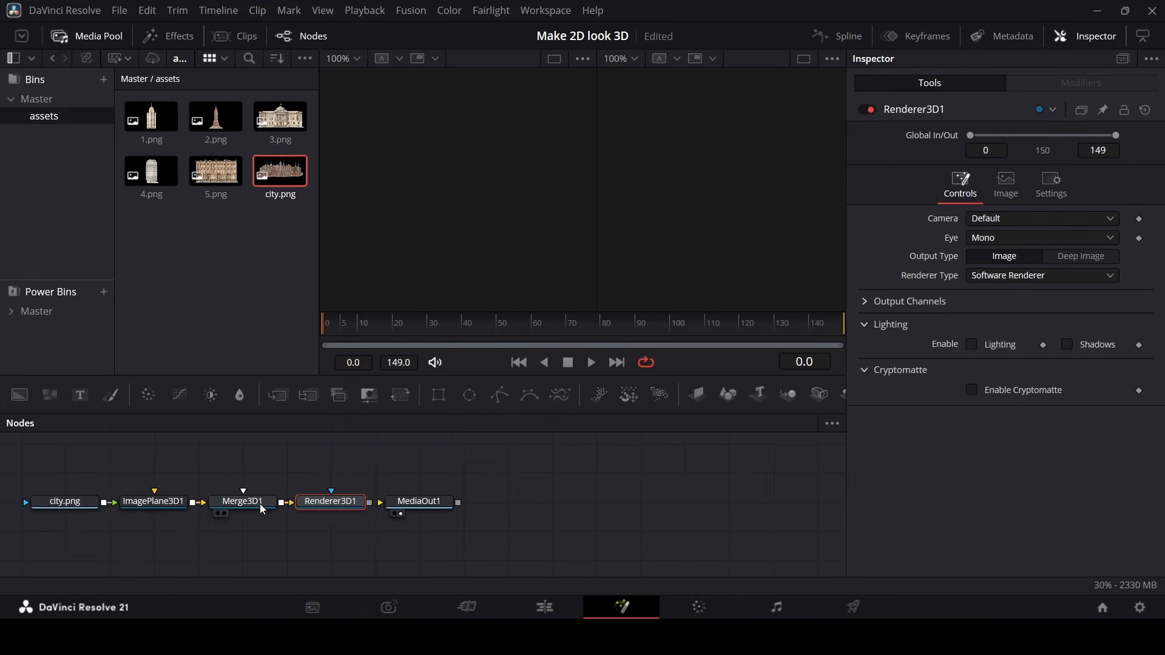
click(401, 514)
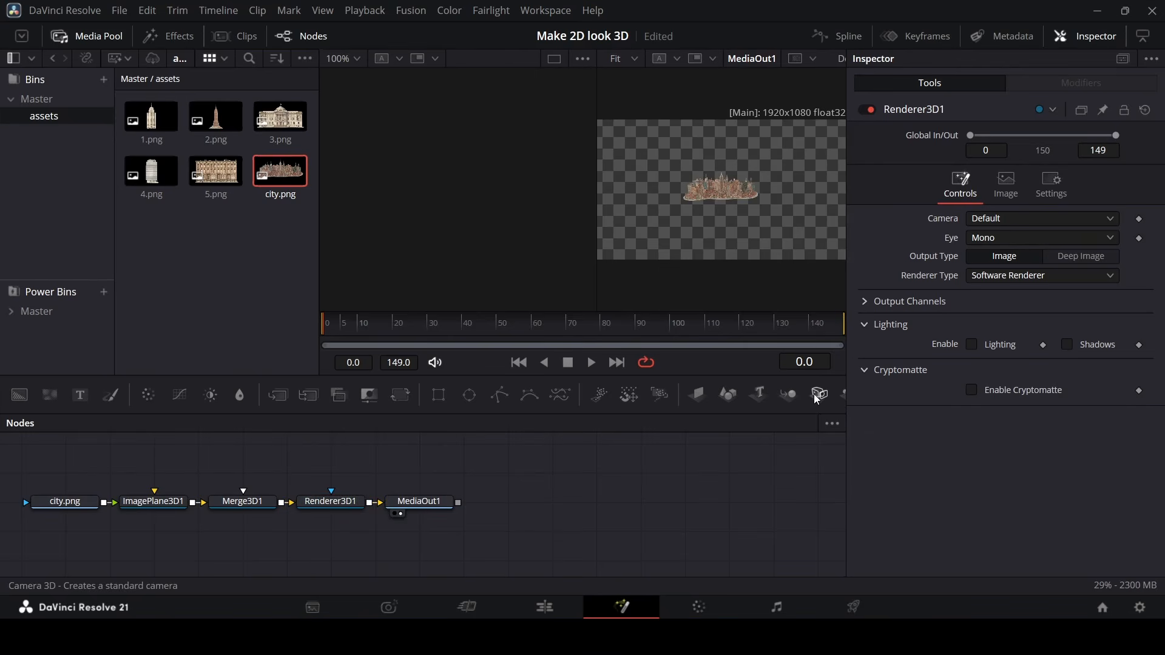
Step: Connect a Camera 3D node to Merge3D1 and, with the merge shown in the first viewer, pull the camera back to about 1.55 on Z
drag(818, 398, 250, 486)
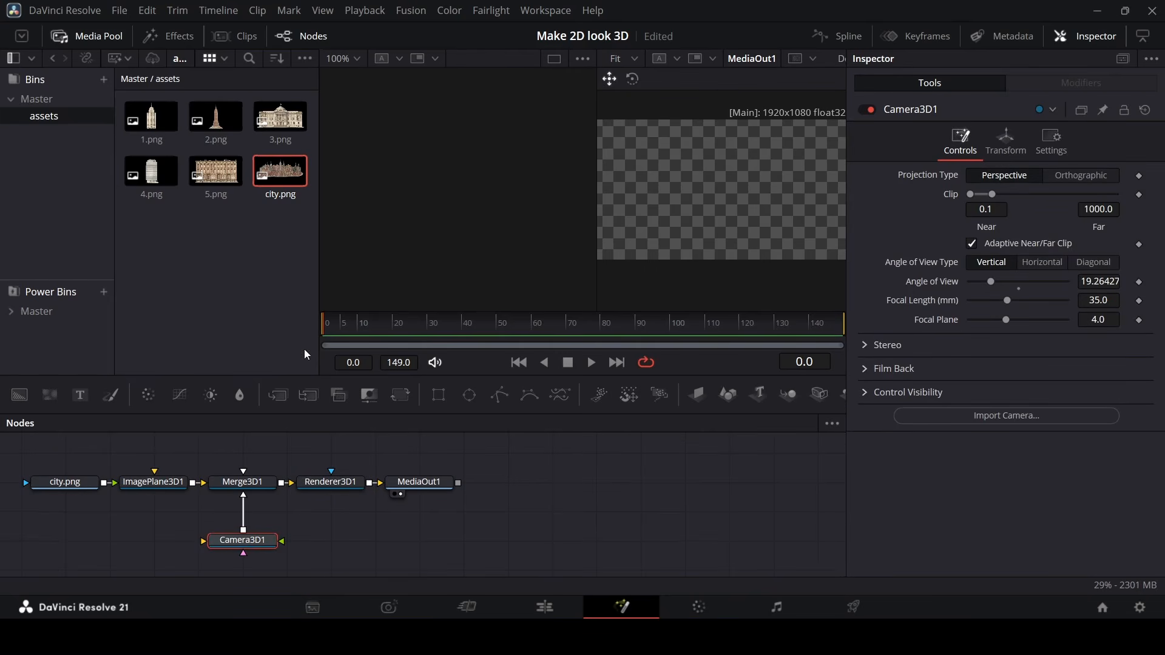
click(268, 485)
key(1)
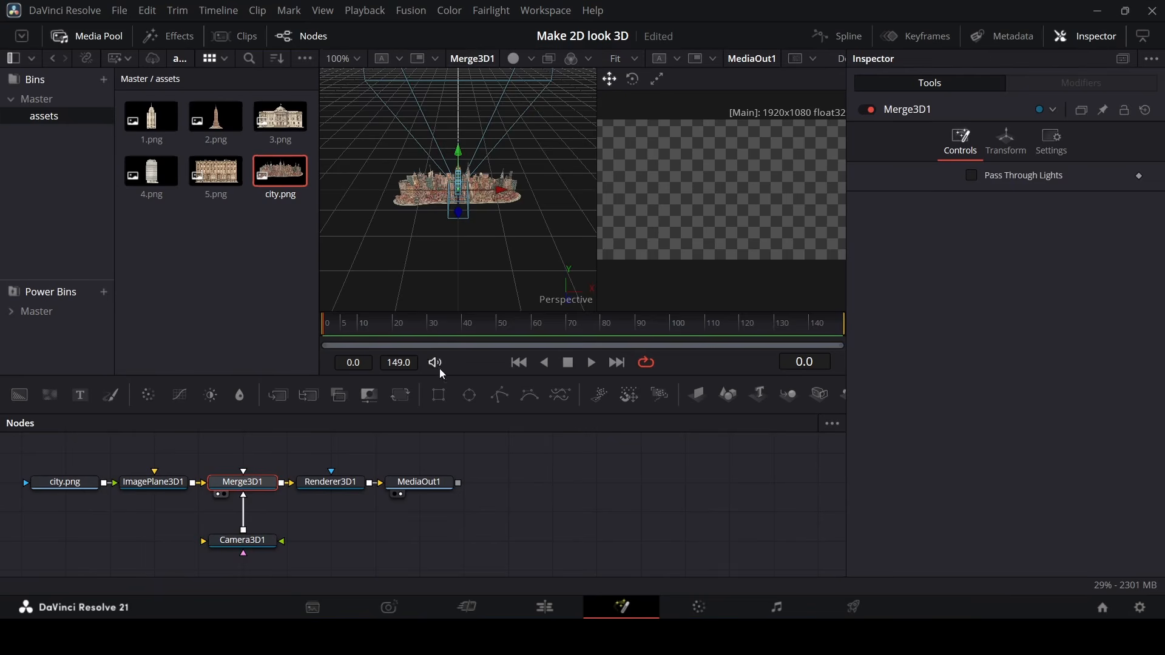
click(246, 541)
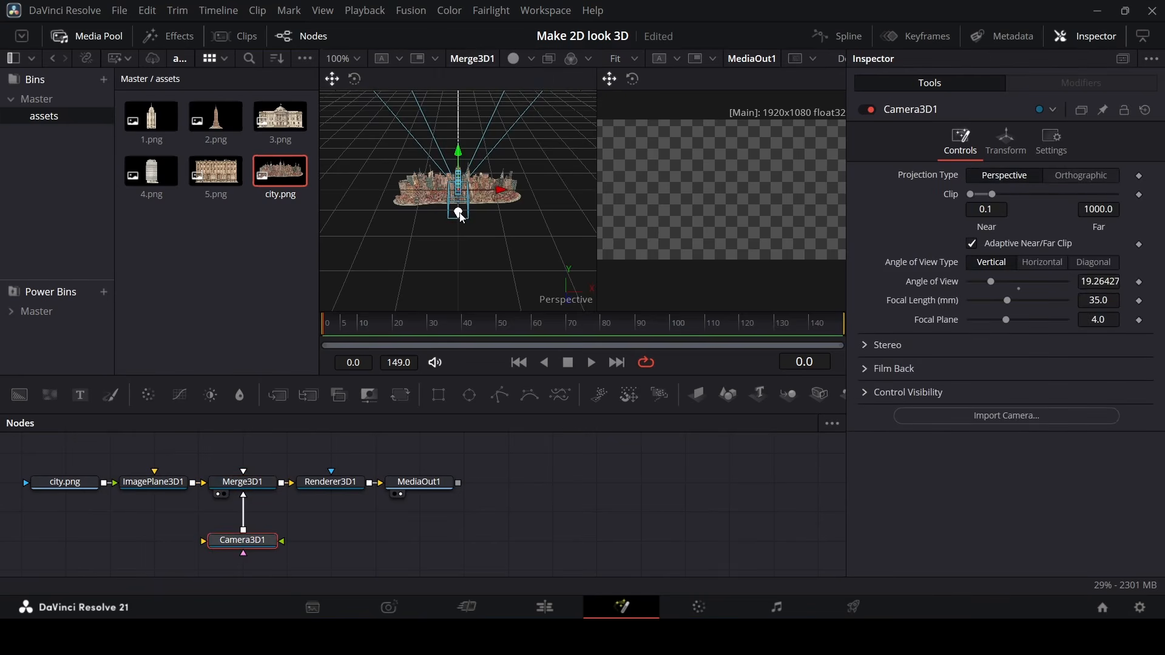
drag(461, 217, 415, 559)
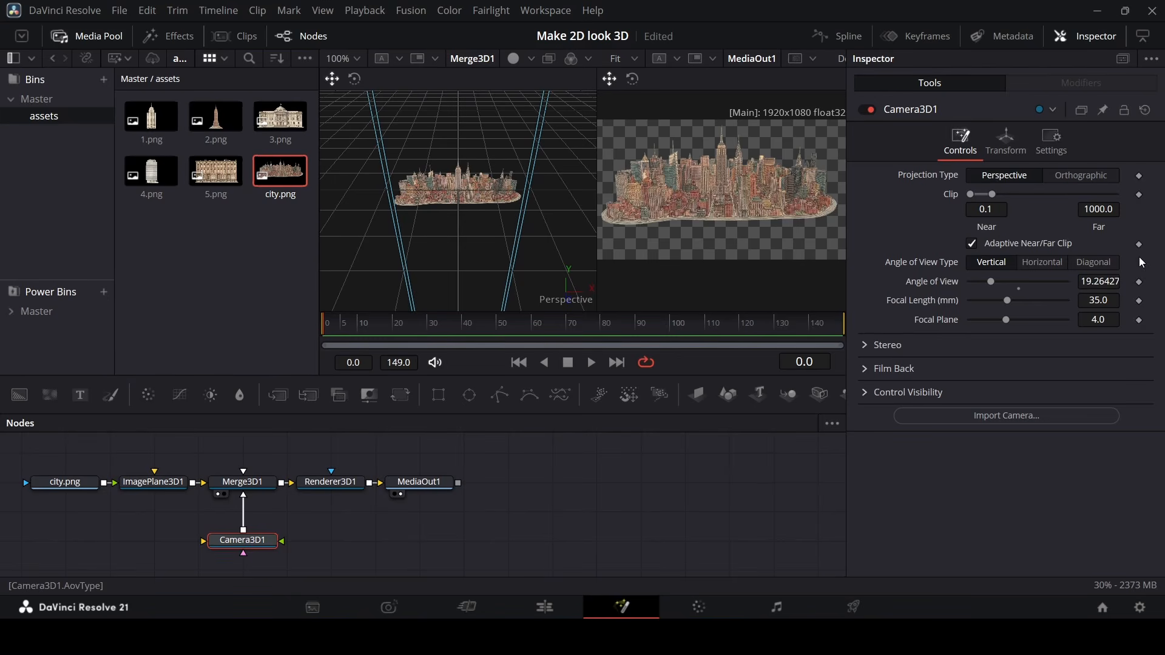
Step: Keyframe the camera's Z translation at frames 0 and 31 to push toward the city, set Y to 0.068, and preview the move
click(1005, 143)
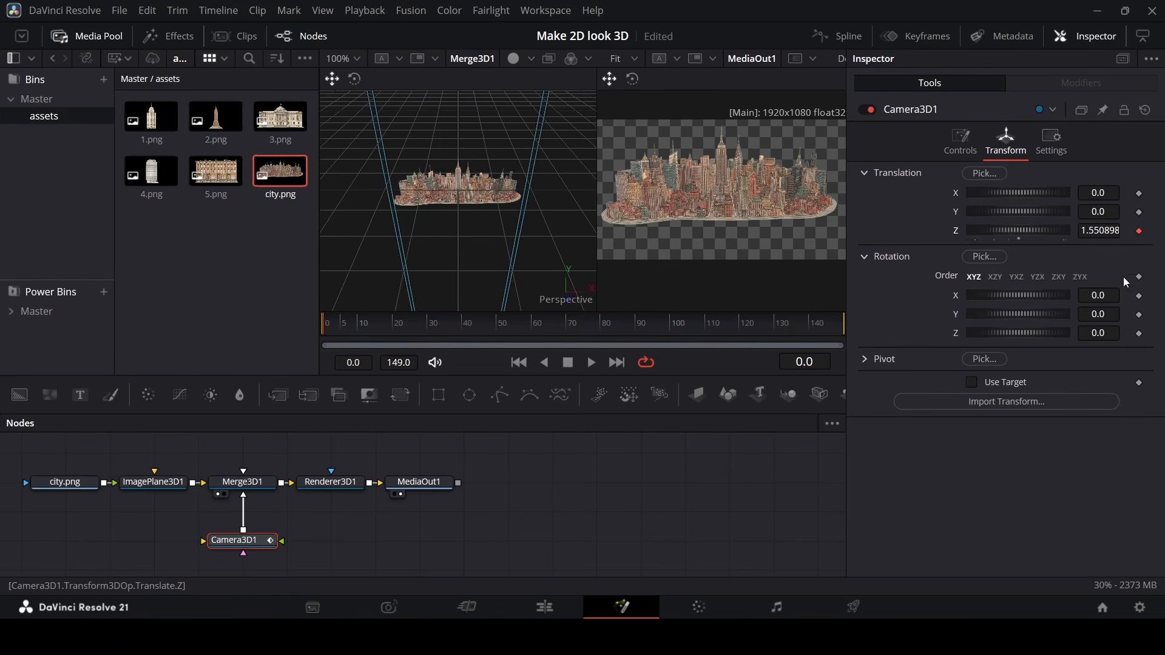
click(432, 332)
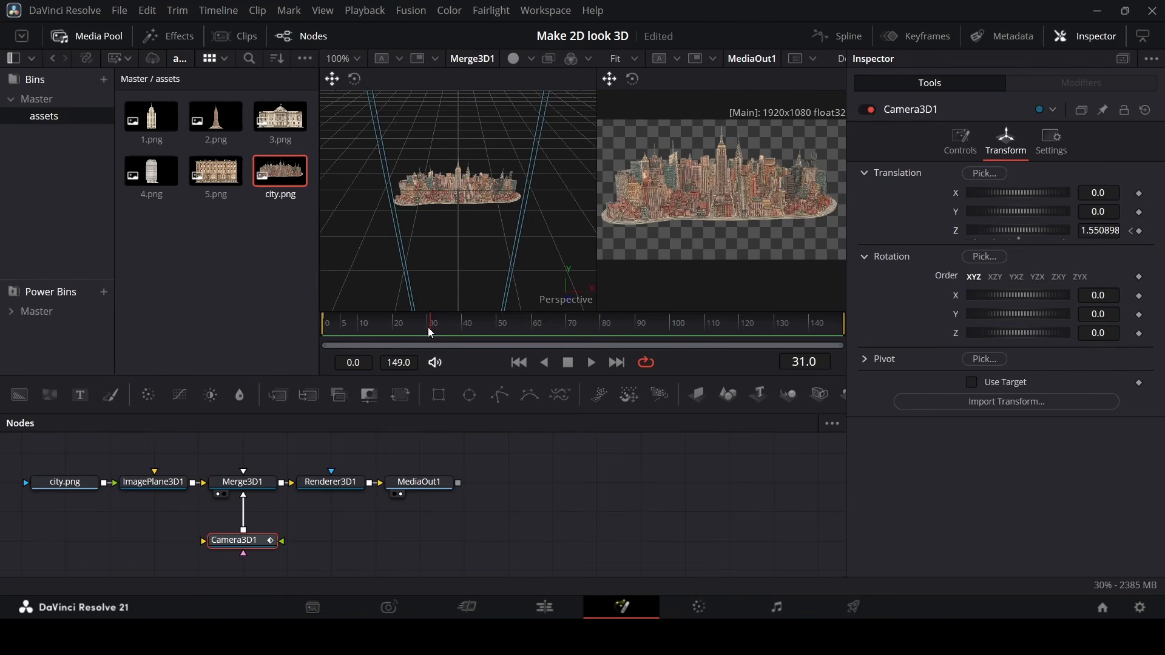
drag(1012, 231, 1080, 212)
click(324, 326)
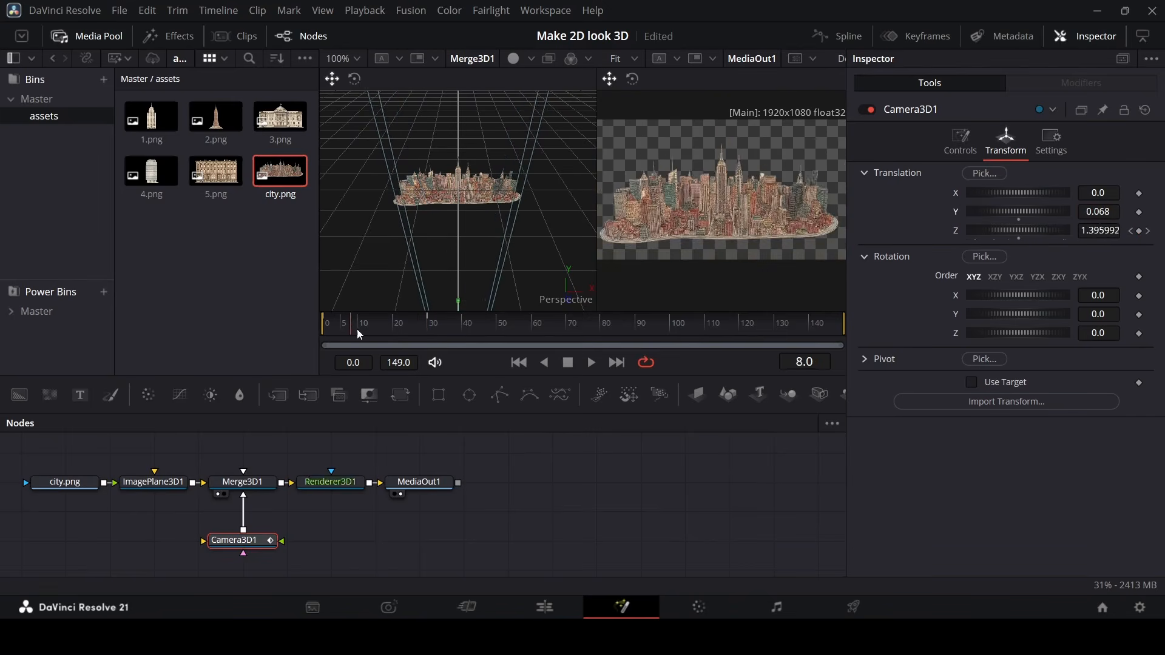
click(409, 325)
drag(409, 325, 286, 336)
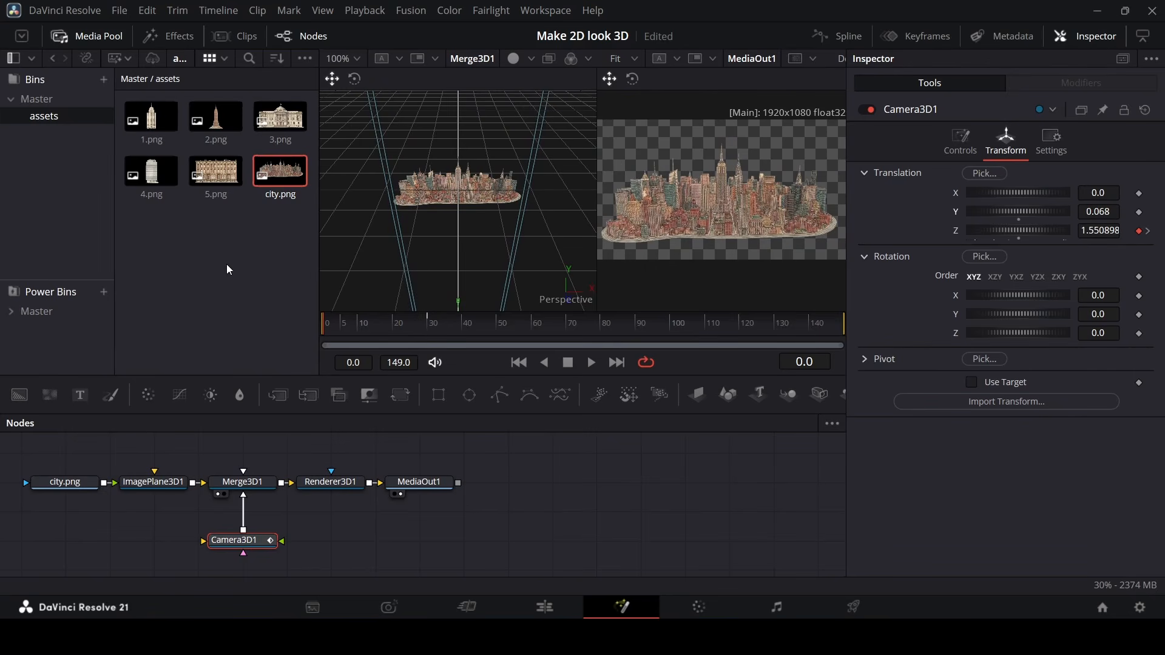
Step: Delete the Camera3D1 node from the composition
drag(151, 231, 209, 249)
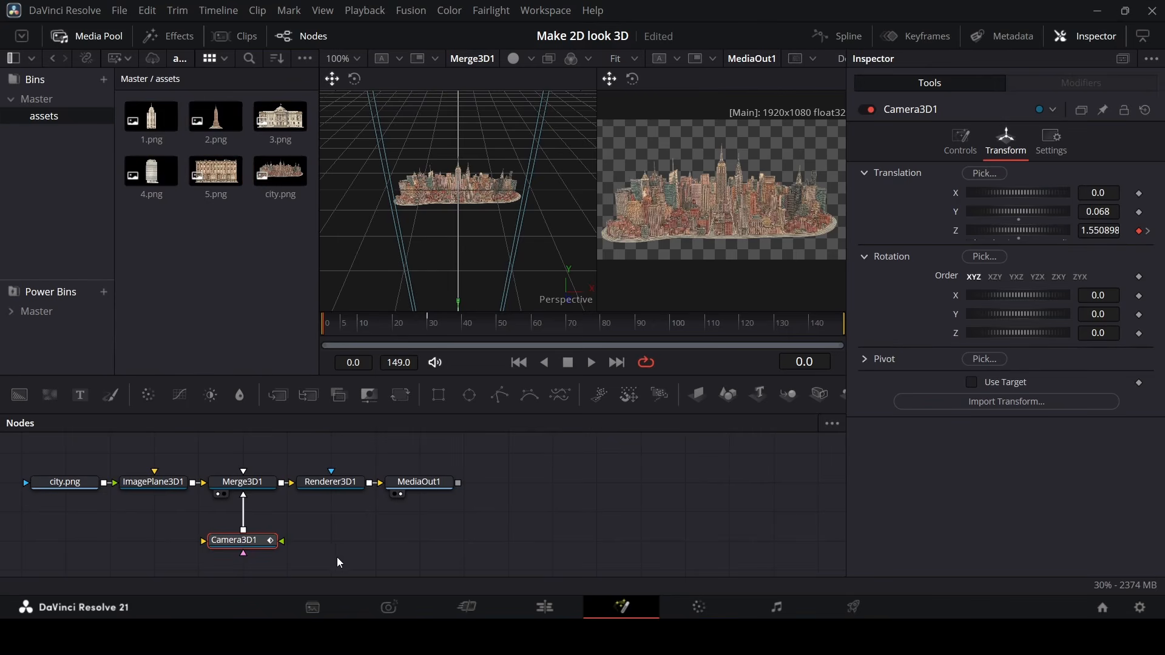
key(Delete)
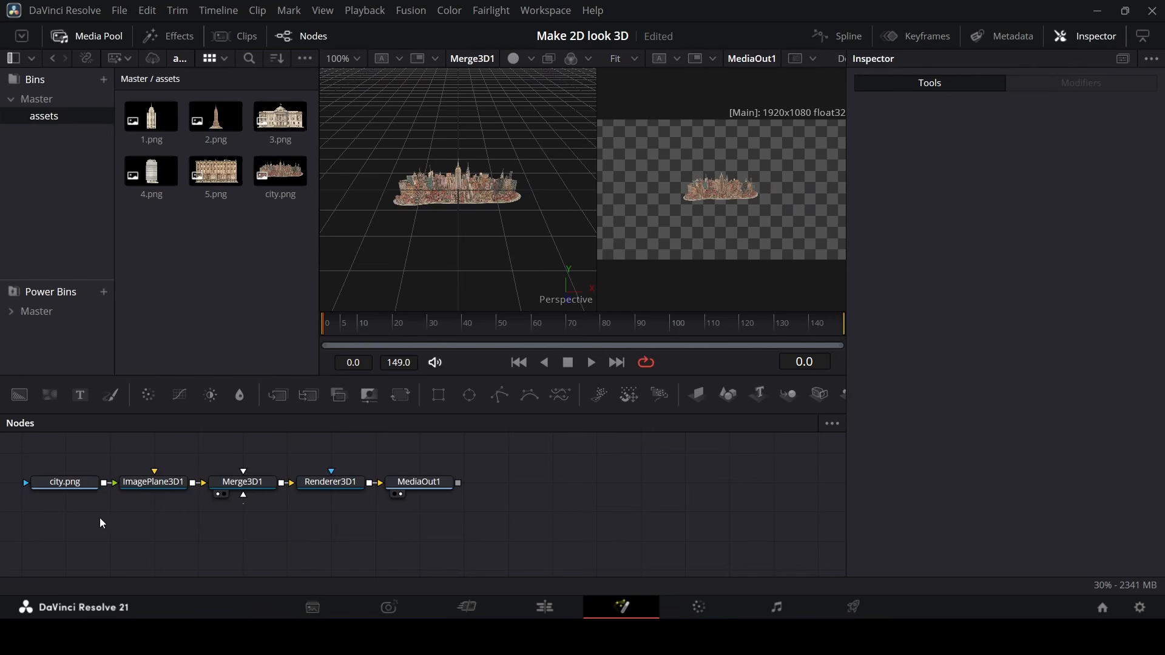
Step: Set the scale of the city image plane, ImagePlane3D1, to 1.5
scroll(139, 522, up, 2)
click(179, 526)
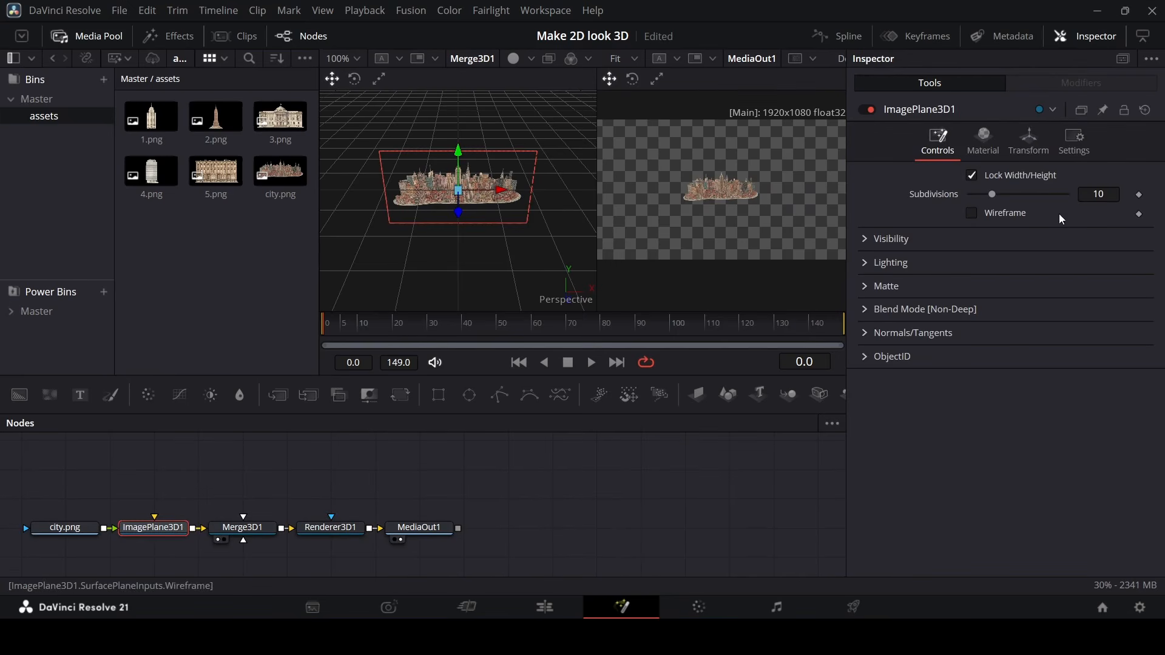
click(1028, 143)
click(1111, 421)
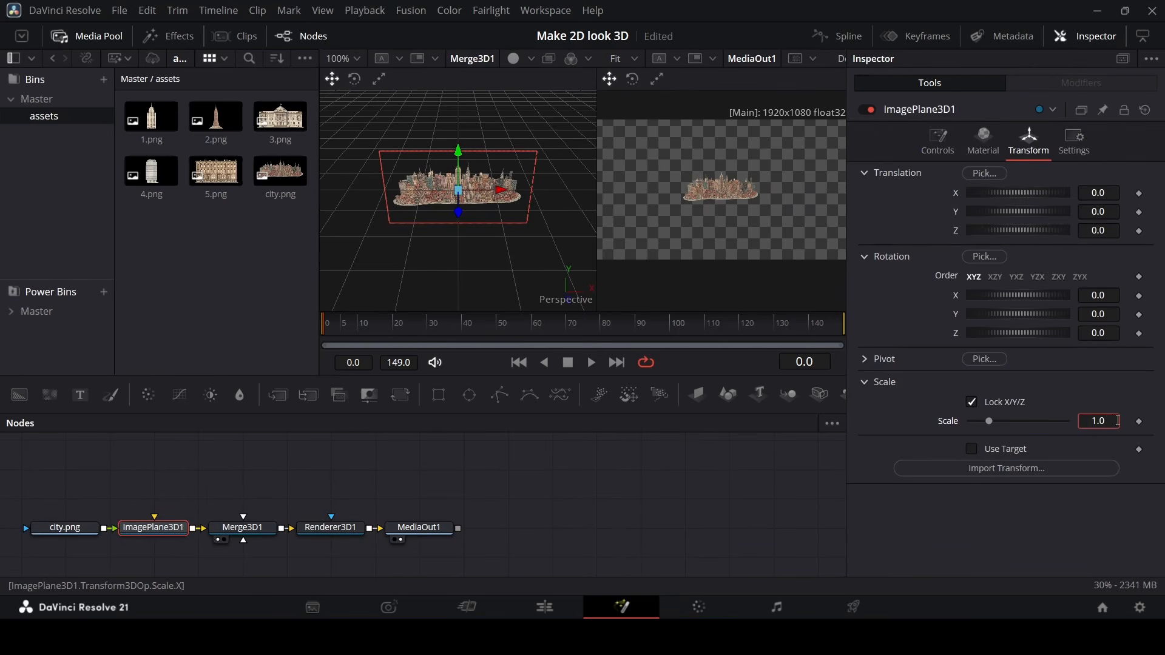
text(1.5)
key(Return)
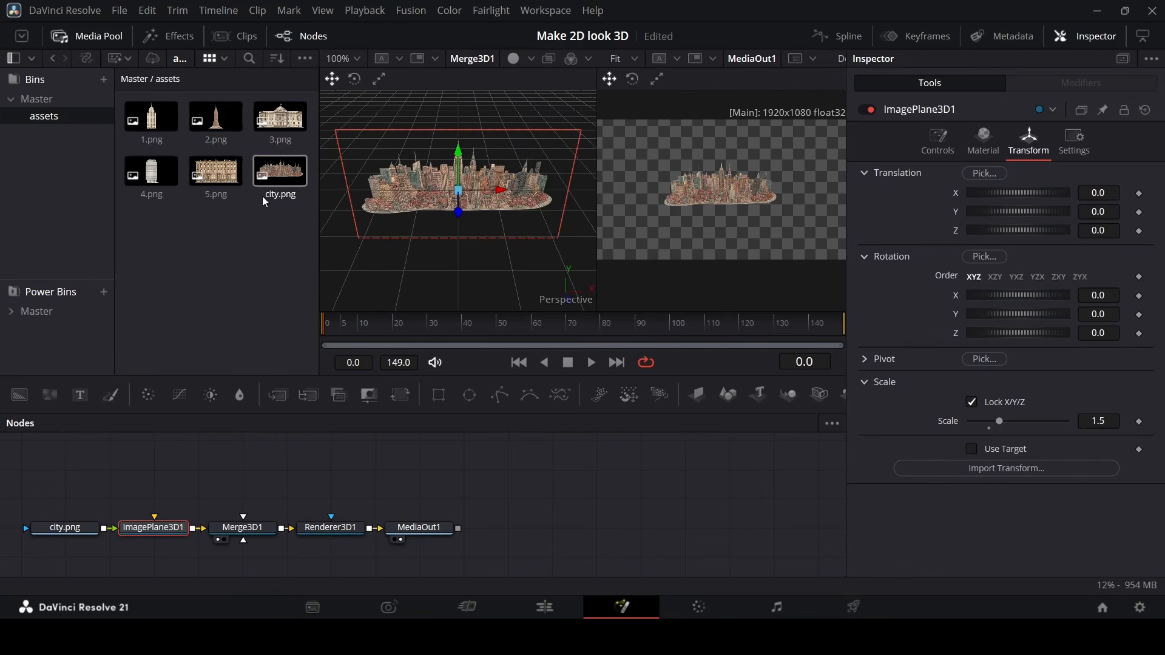
Step: Add 5.png, 4.png, 3.png, 2.png and 1.png to the node graph, stacked above city.png
drag(212, 181, 135, 450)
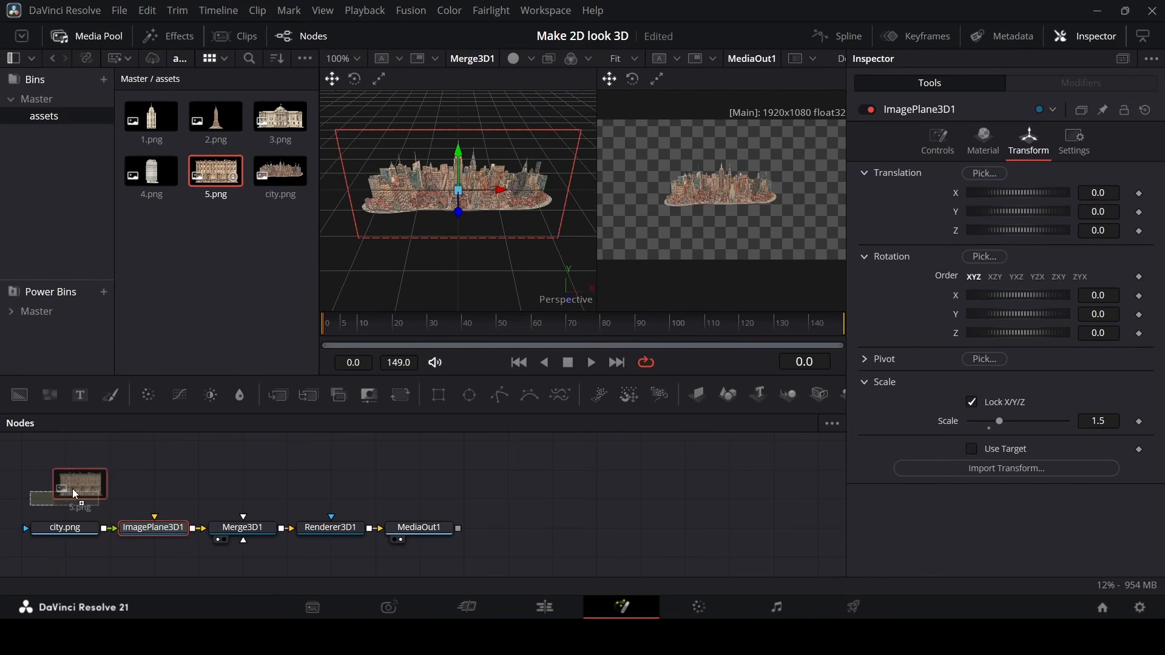
drag(71, 490, 71, 490)
drag(151, 173, 78, 471)
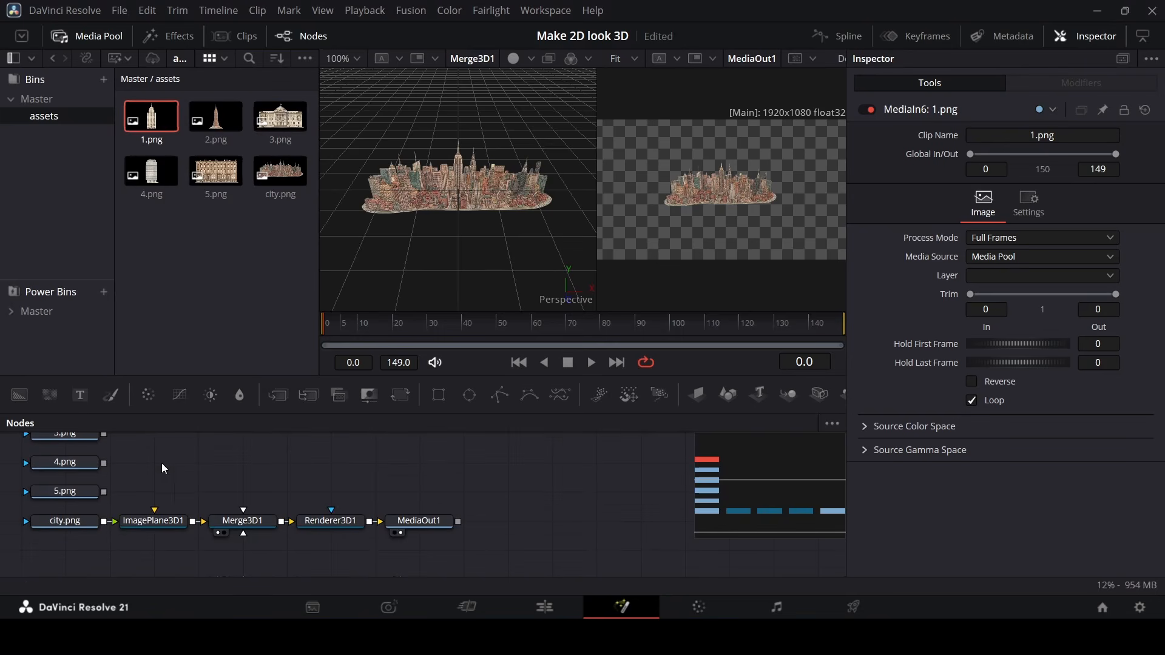
Step: Attach an Image Plane 3D node to each of the five building images, 5.png through 1.png
click(73, 491)
click(698, 396)
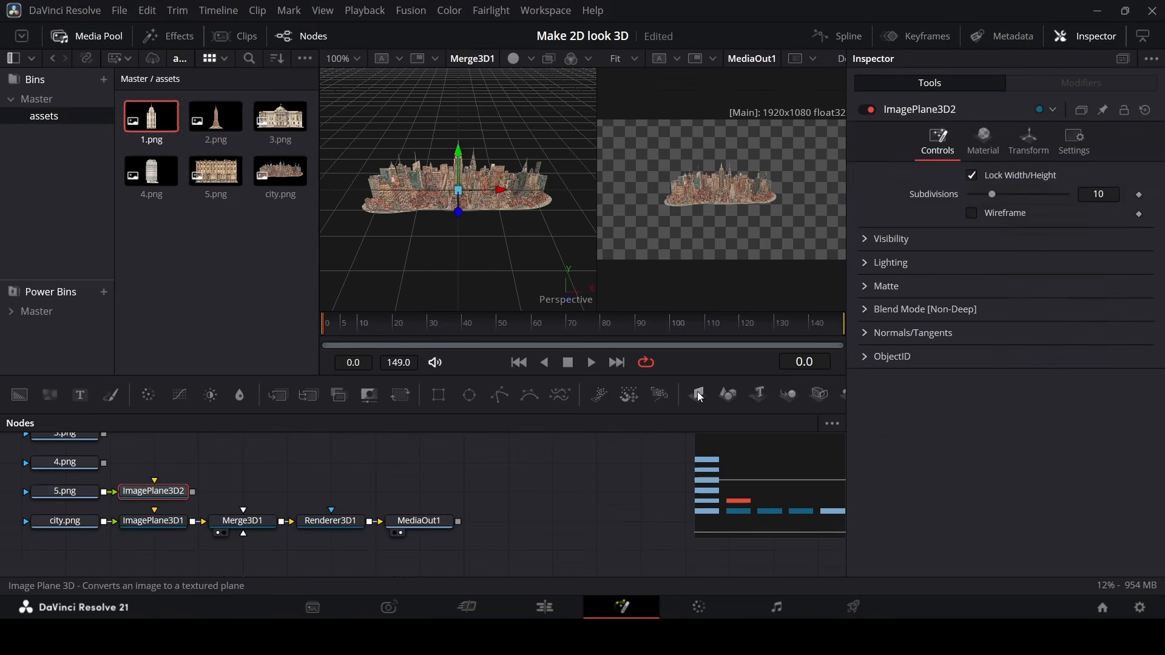
click(85, 463)
click(698, 396)
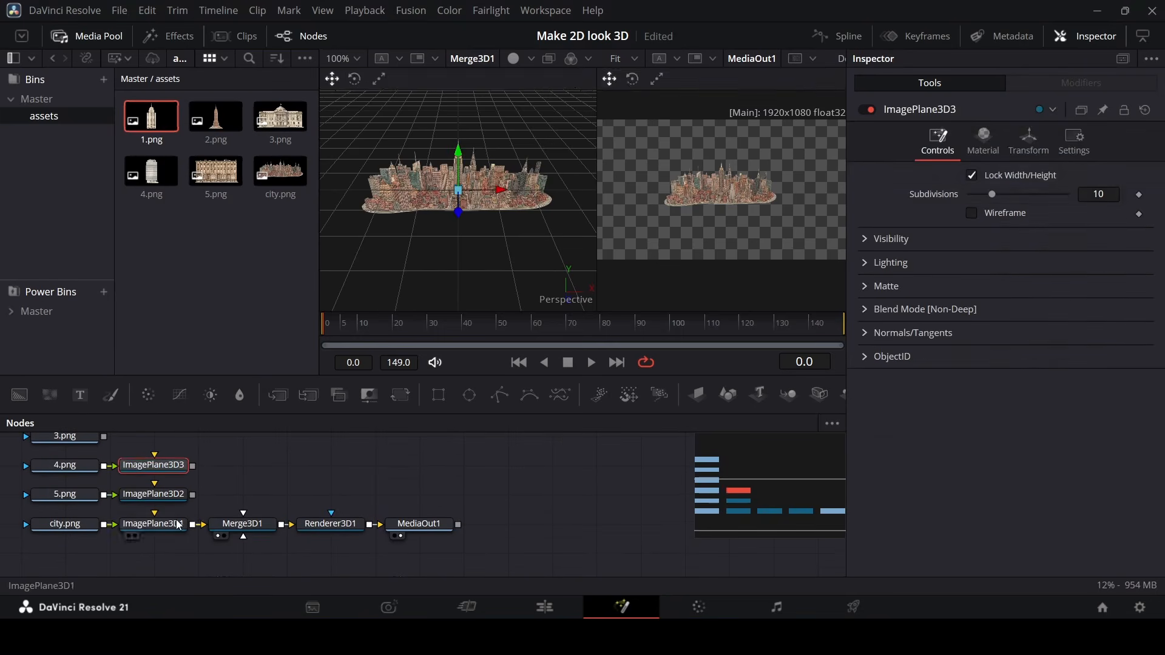
click(65, 446)
click(698, 395)
click(67, 463)
click(698, 396)
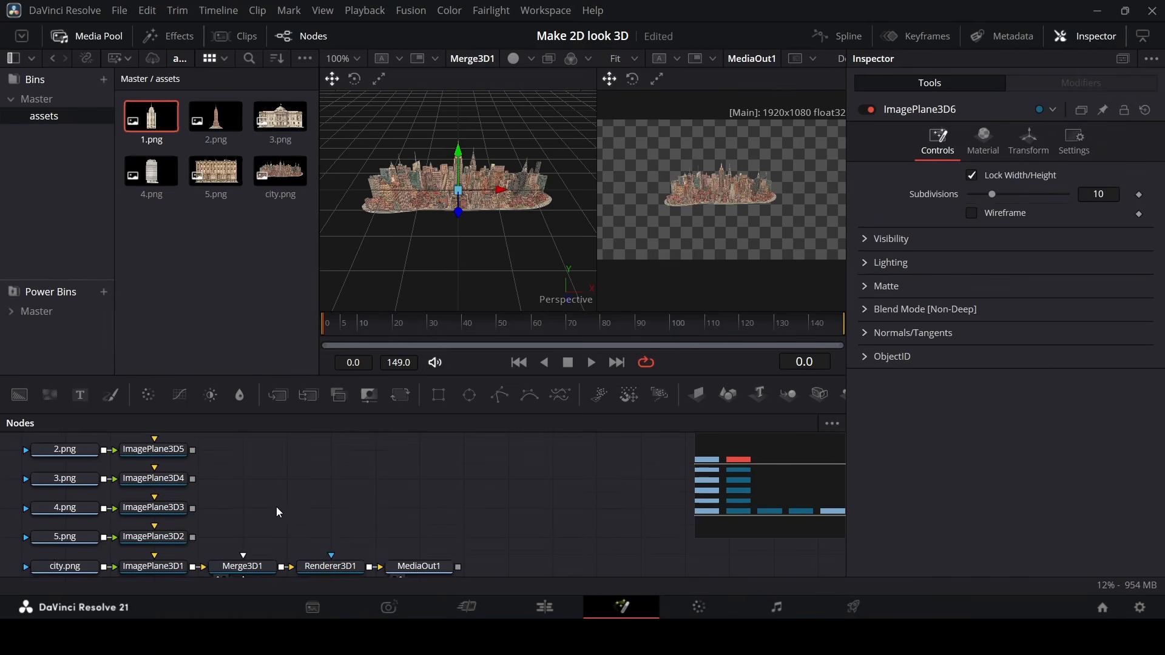
Step: Connect ImagePlane3D2 of 5.png to Merge3D1 and move the building forward to about 0.48 on Z
scroll(277, 507, down, 2)
drag(193, 491, 243, 526)
click(161, 498)
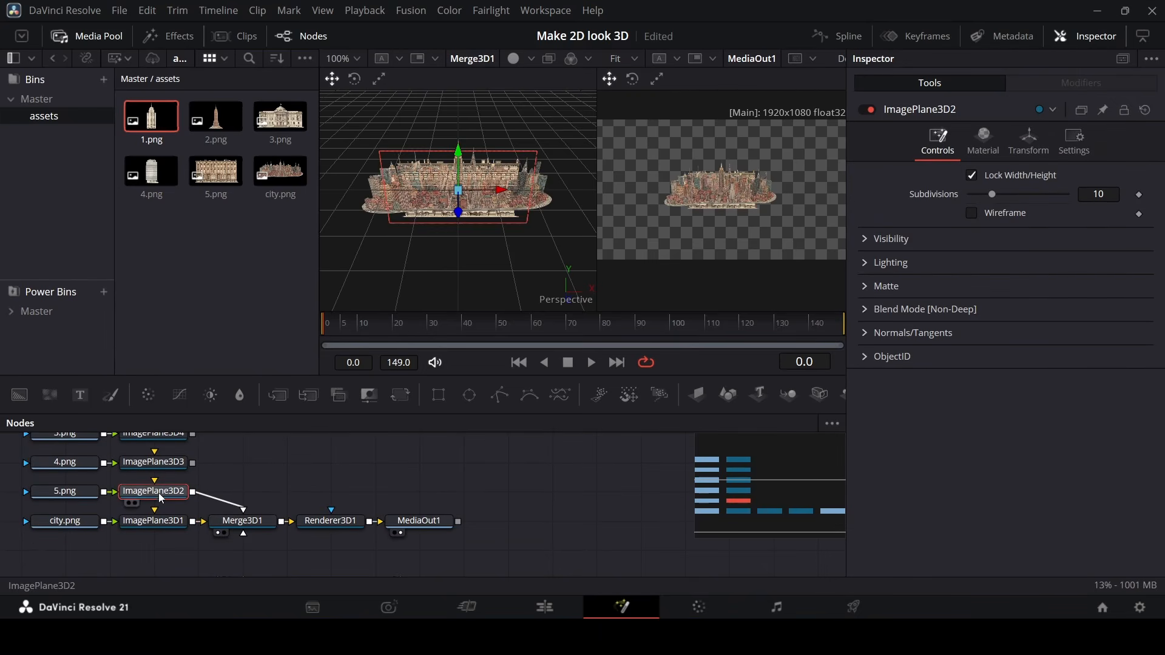
drag(458, 211, 459, 262)
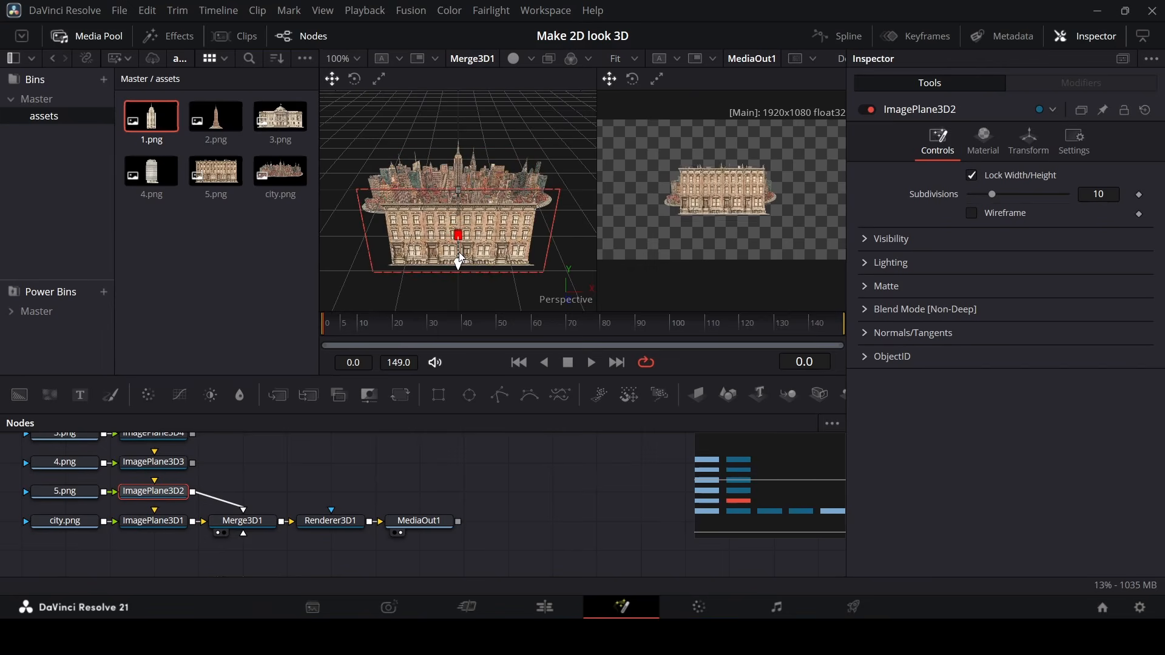
Step: Check the timeline playback resolution options
click(366, 11)
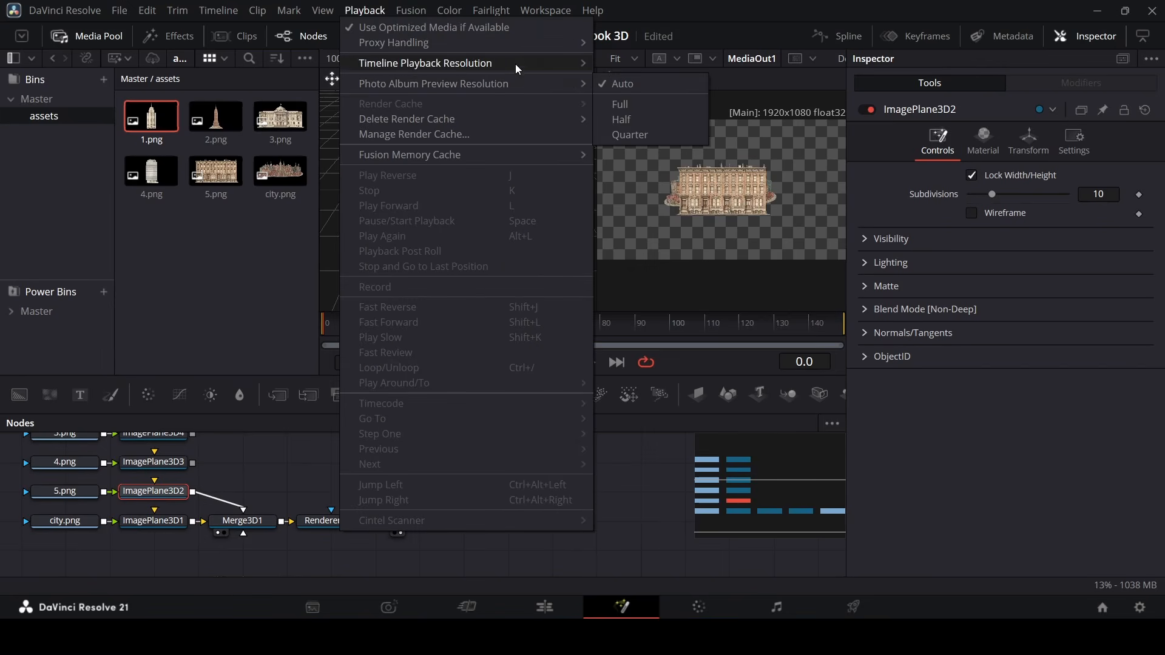
click(632, 92)
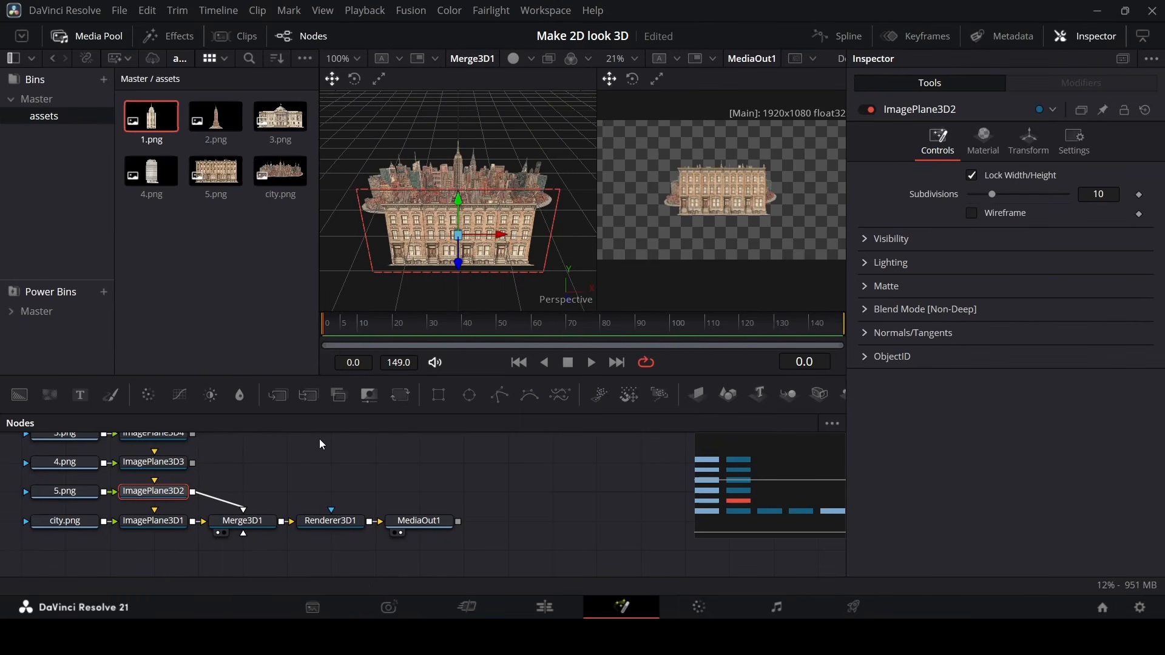
Step: Scale the 5.png plane to 0.506 and place it at about X 0.188 and Z 0.867, in front of the city
click(1022, 150)
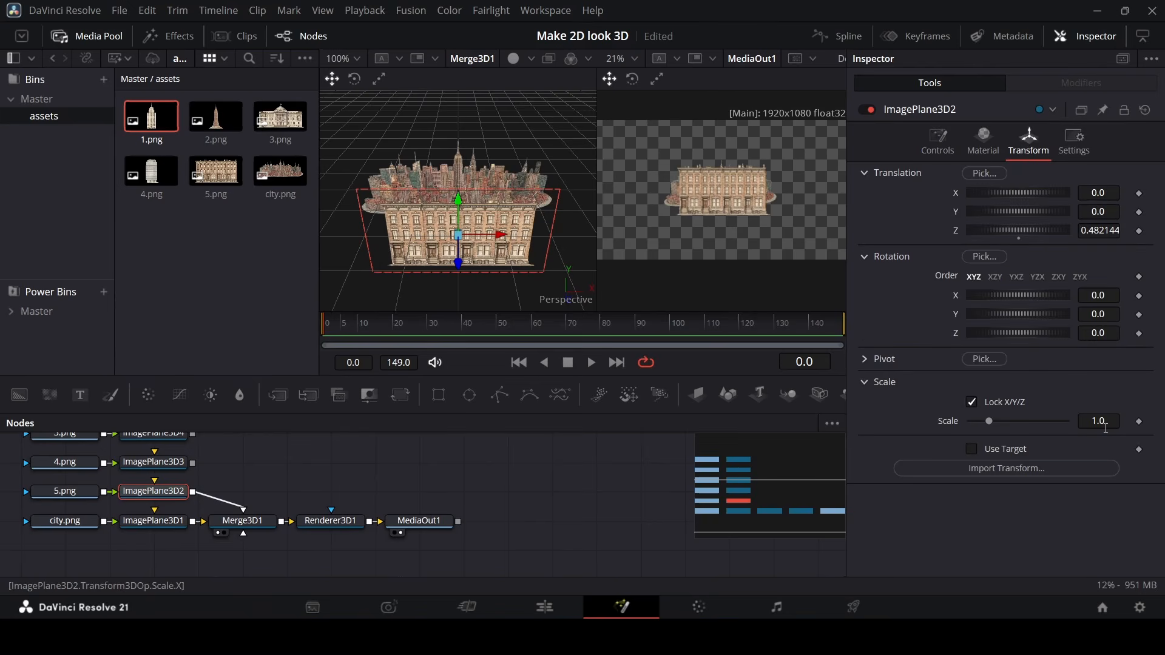
drag(1110, 424, 1075, 424)
drag(459, 253, 504, 272)
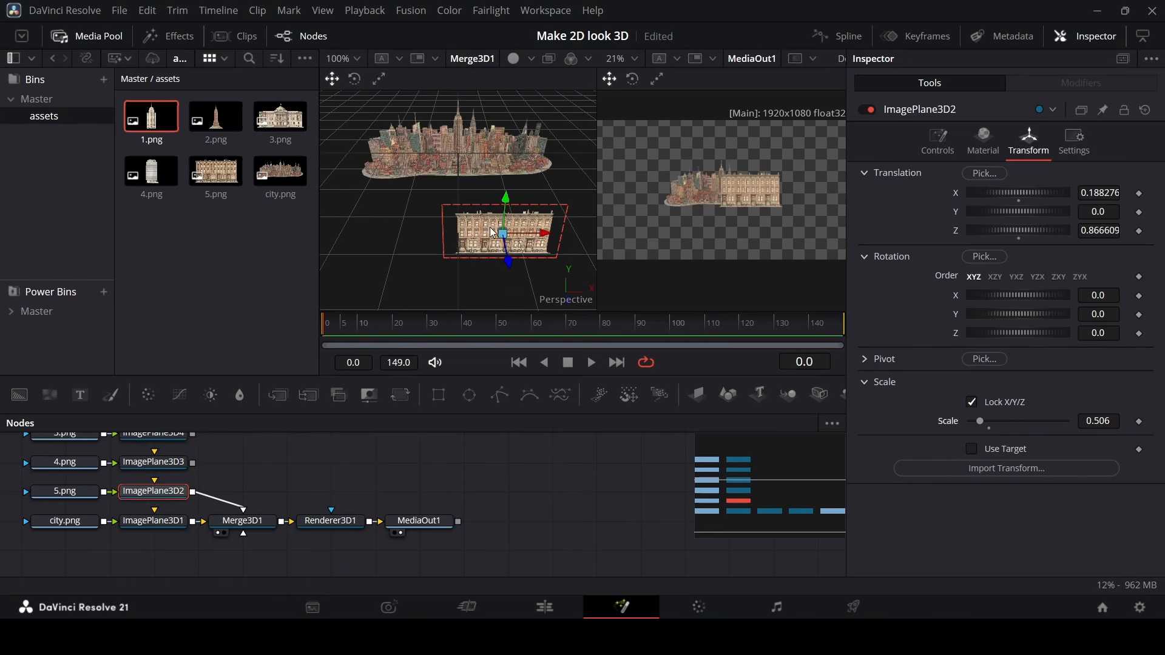
Step: Connect ImagePlane3D3 of 4.png to Merge3D1 and move the tower toward the right side of the city
drag(193, 463, 260, 510)
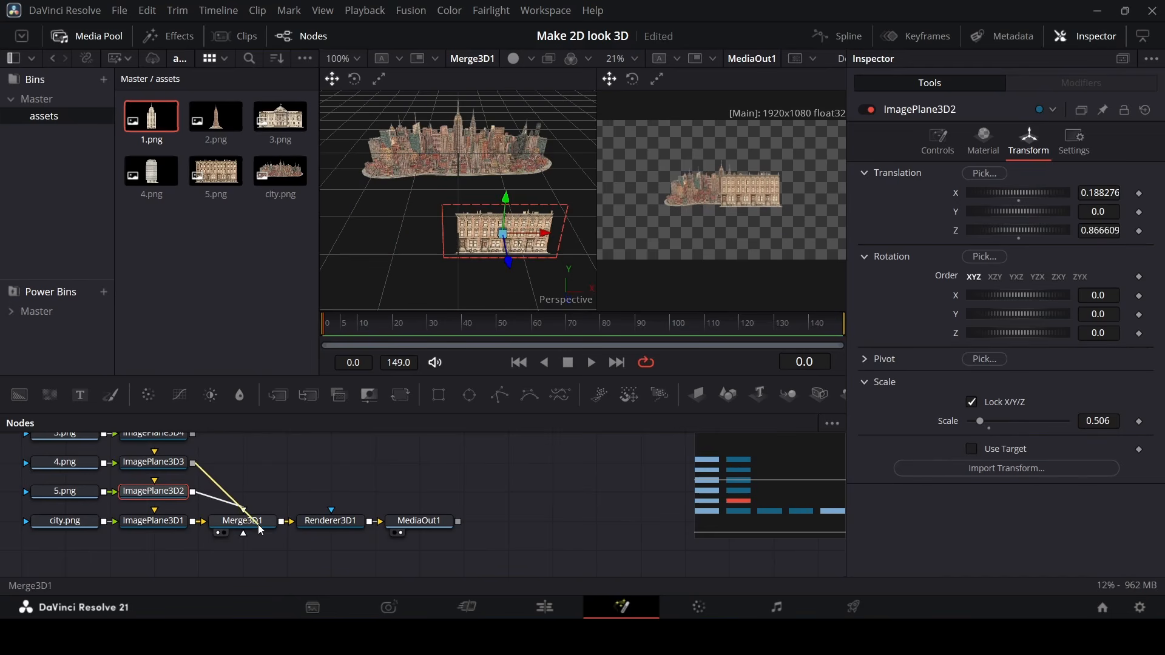
click(170, 471)
drag(459, 206, 551, 191)
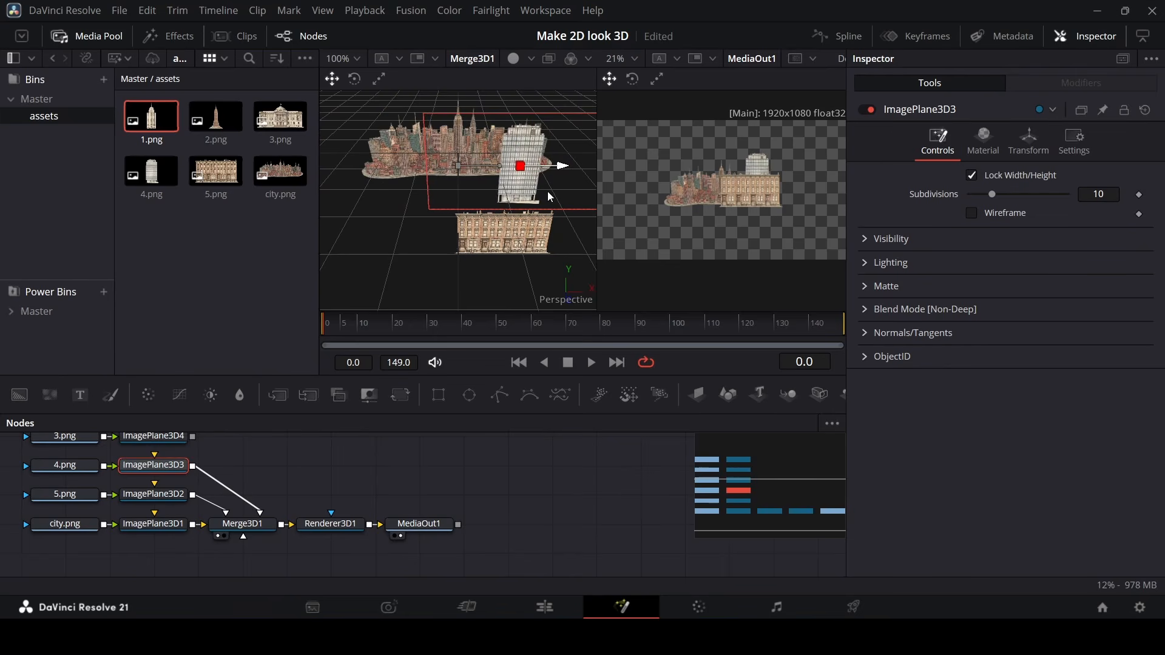
Step: Connect ImagePlane3D4 of 3.png to Merge3D1, scale it to 0.62 and position it at about X -0.198, Y 0.004, Z 0.68
click(176, 437)
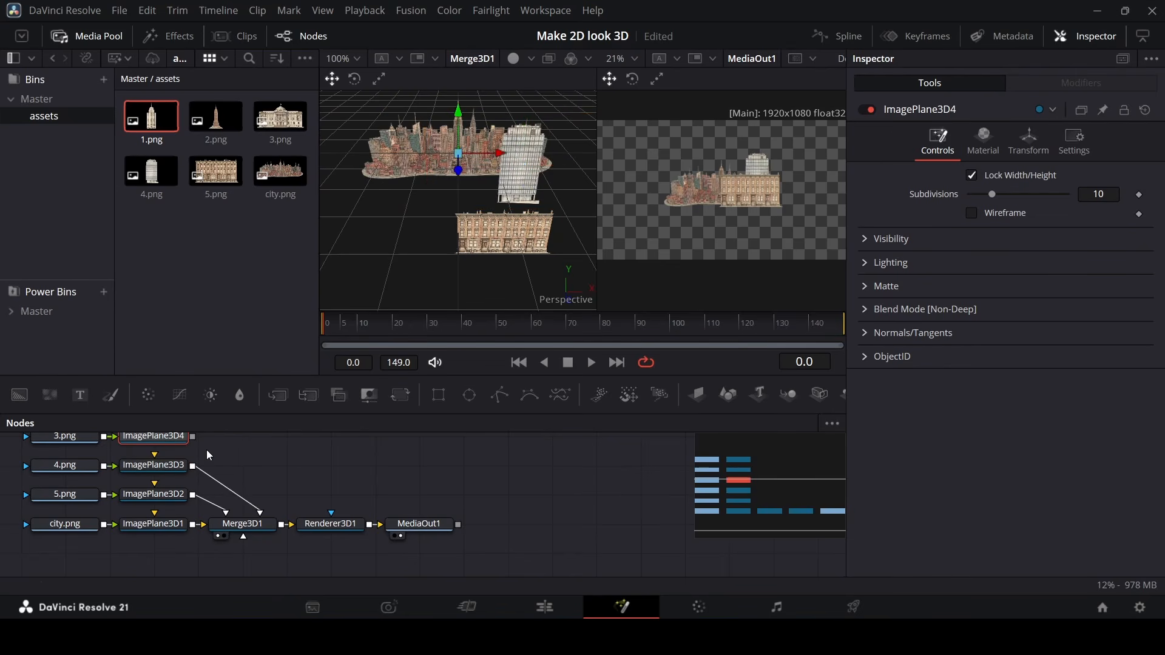
scroll(260, 461, up, 3)
drag(192, 481, 265, 557)
drag(458, 215, 426, 231)
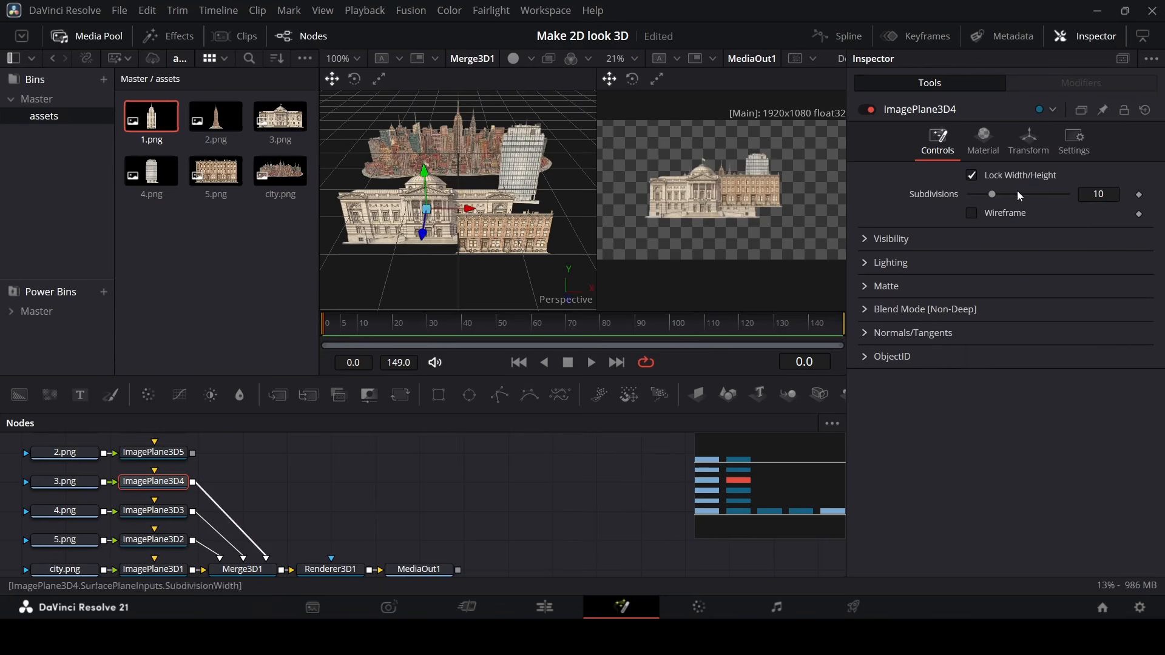
click(1029, 143)
drag(1099, 421, 1076, 421)
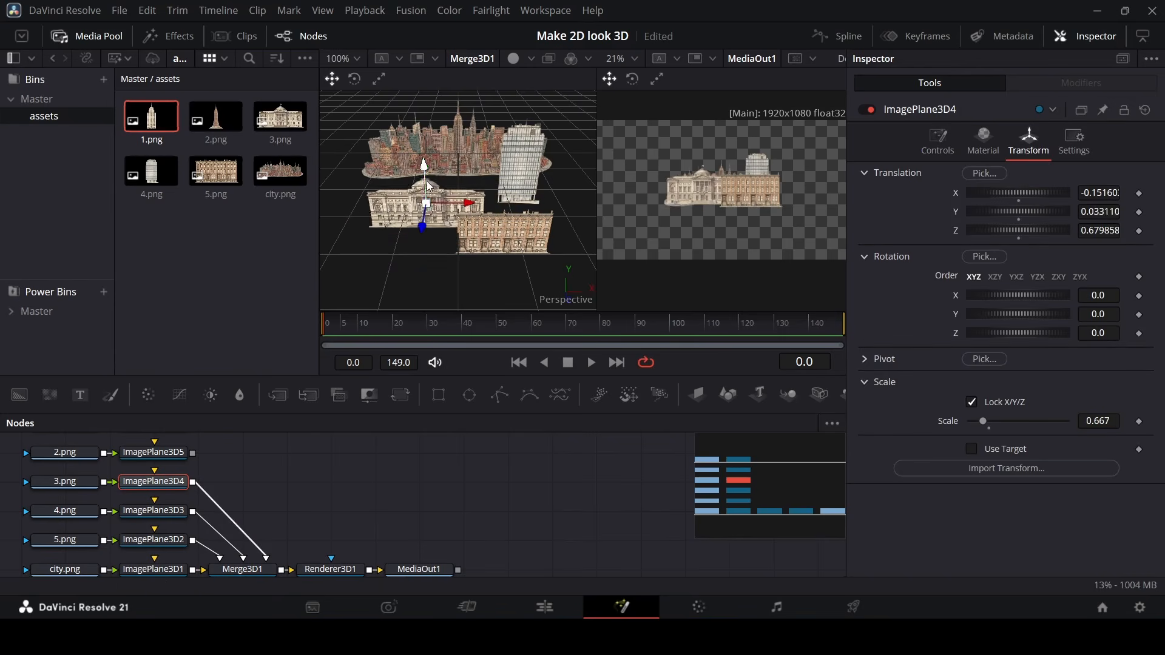
drag(460, 207, 460, 205)
Step: Connect ImagePlane3D5 of 2.png to Merge3D1, scale it to 1.489 and position it at about X -0.347, Y 0.219, Z 0.244
drag(193, 453, 267, 570)
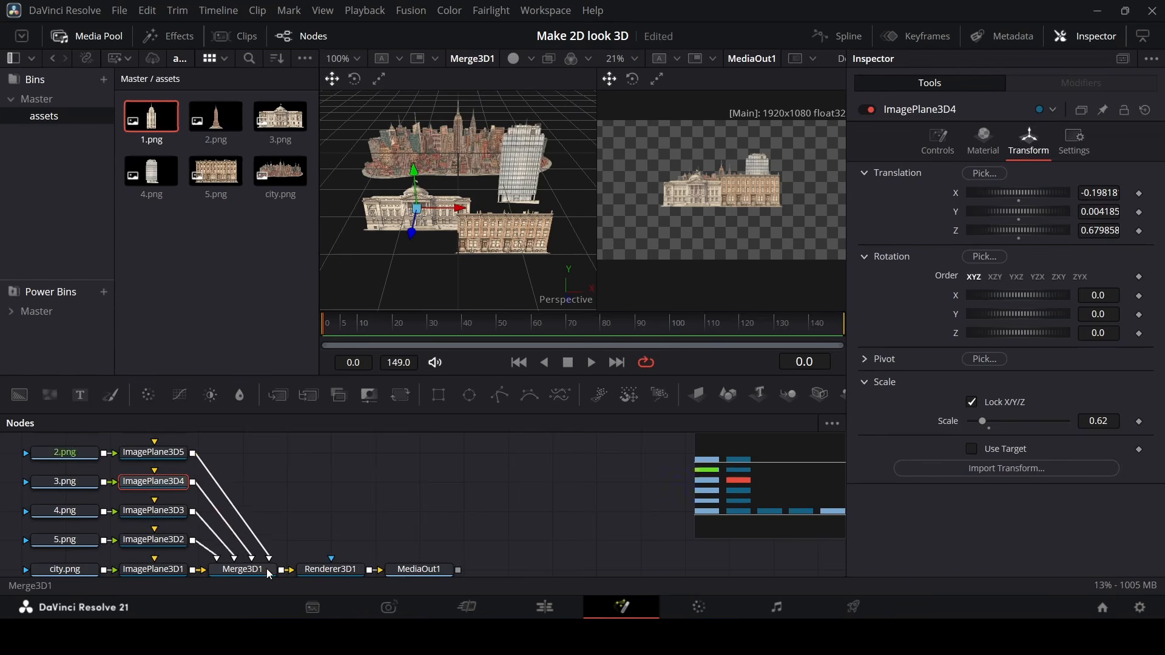
click(459, 176)
drag(460, 176, 401, 150)
click(1029, 142)
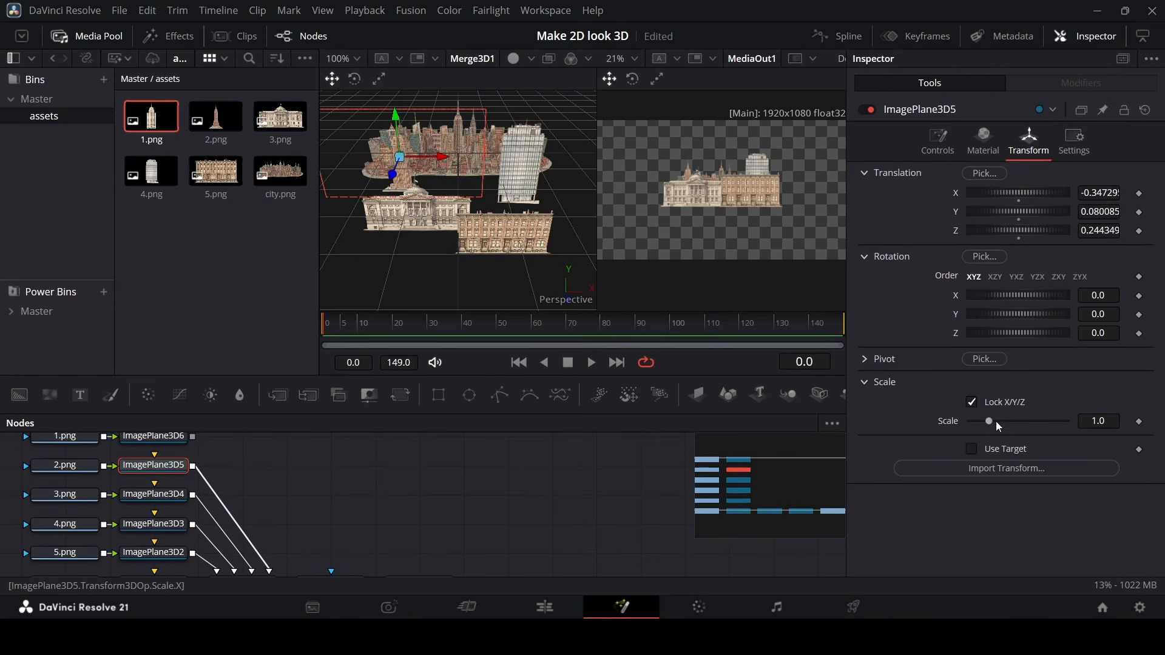
drag(992, 420, 1003, 419)
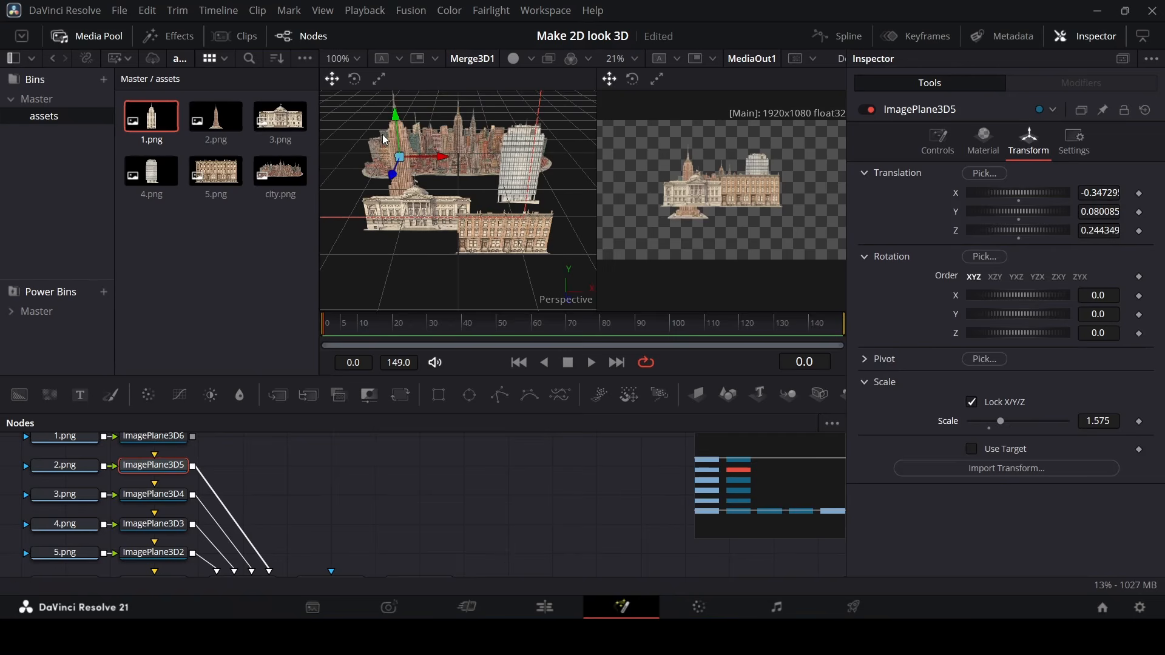
drag(399, 144, 397, 121)
scroll(1099, 421, down, 2)
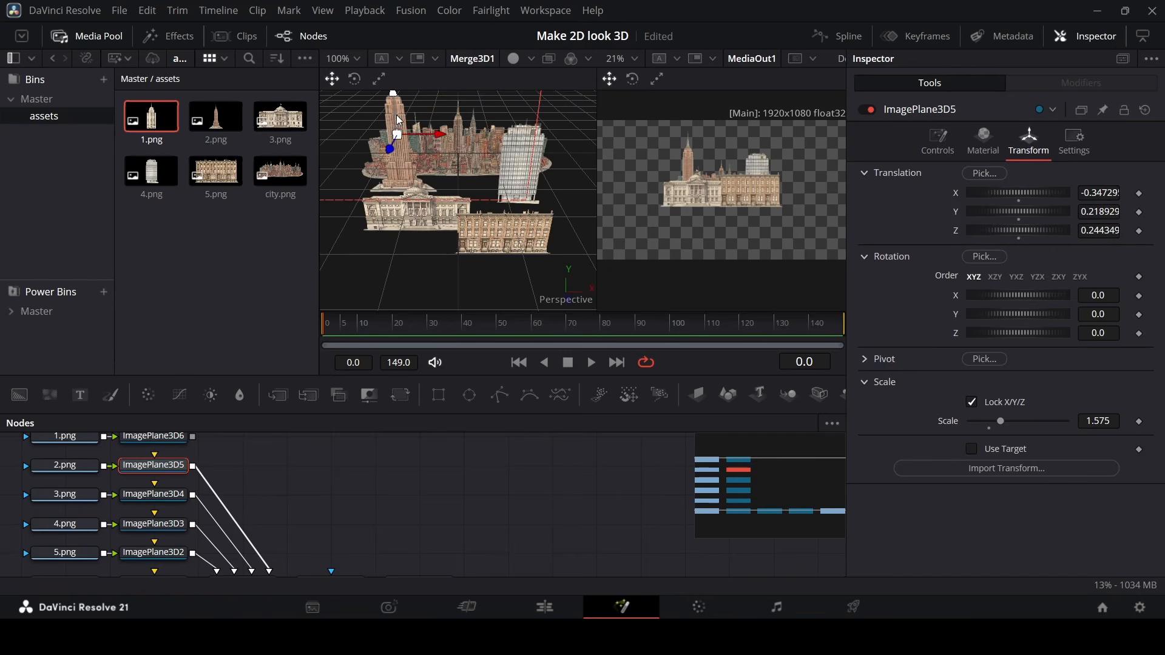
scroll(1099, 421, down, 3)
Step: Connect ImagePlane3D6 of 1.png to Merge3D1 and move the tower forward and right, between 4.png and 5.png
scroll(287, 528, down, 2)
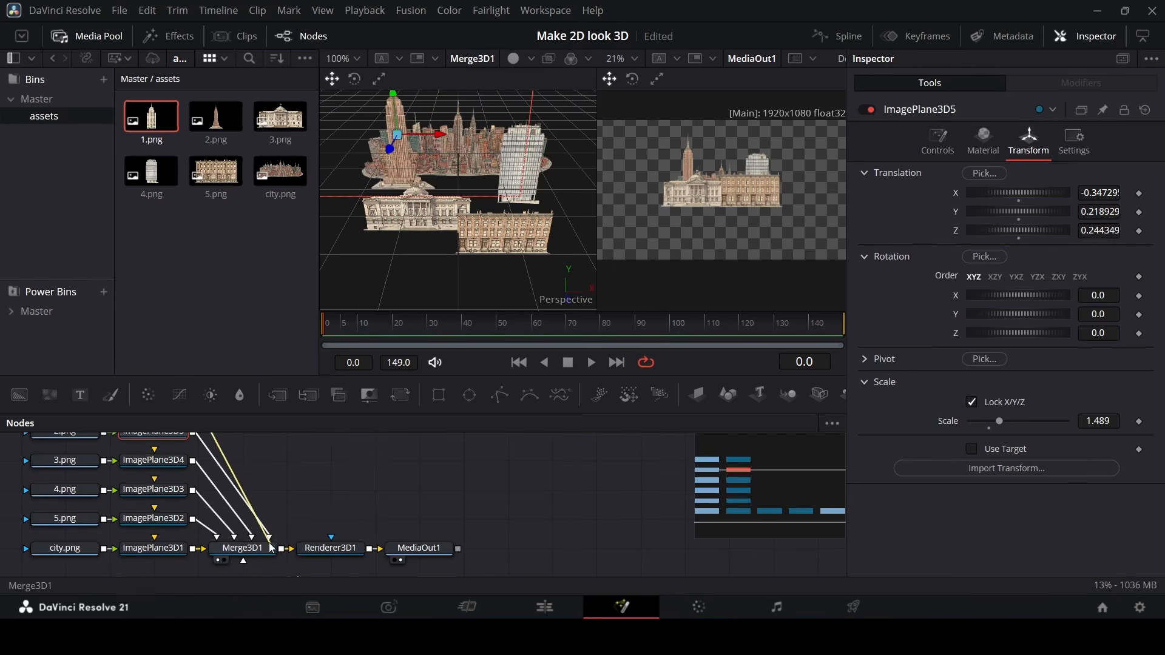
scroll(286, 523, up, 3)
click(146, 493)
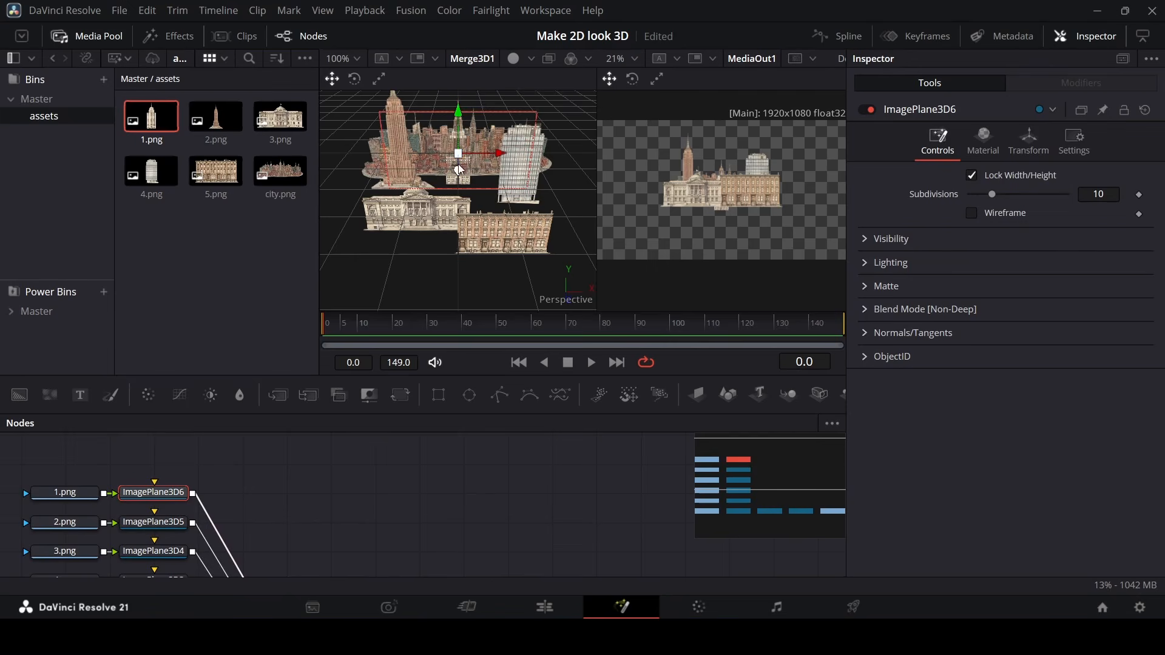
drag(459, 169, 519, 199)
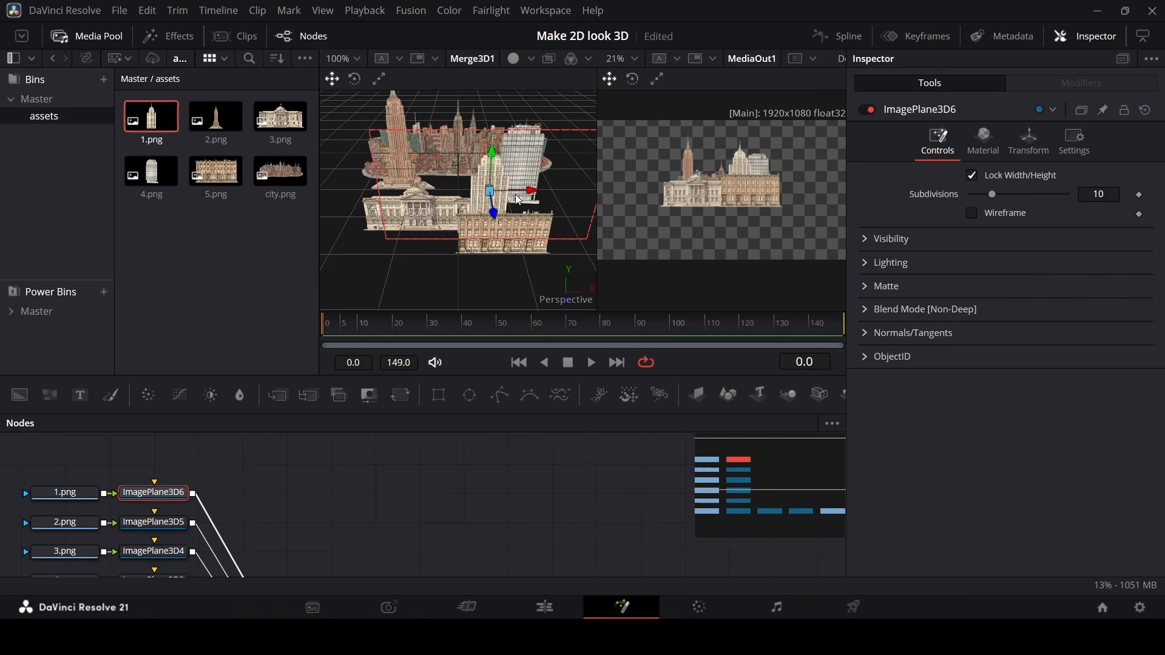
Step: Add a Camera 3D node and connect it to Merge3D1
scroll(454, 213, up, 3)
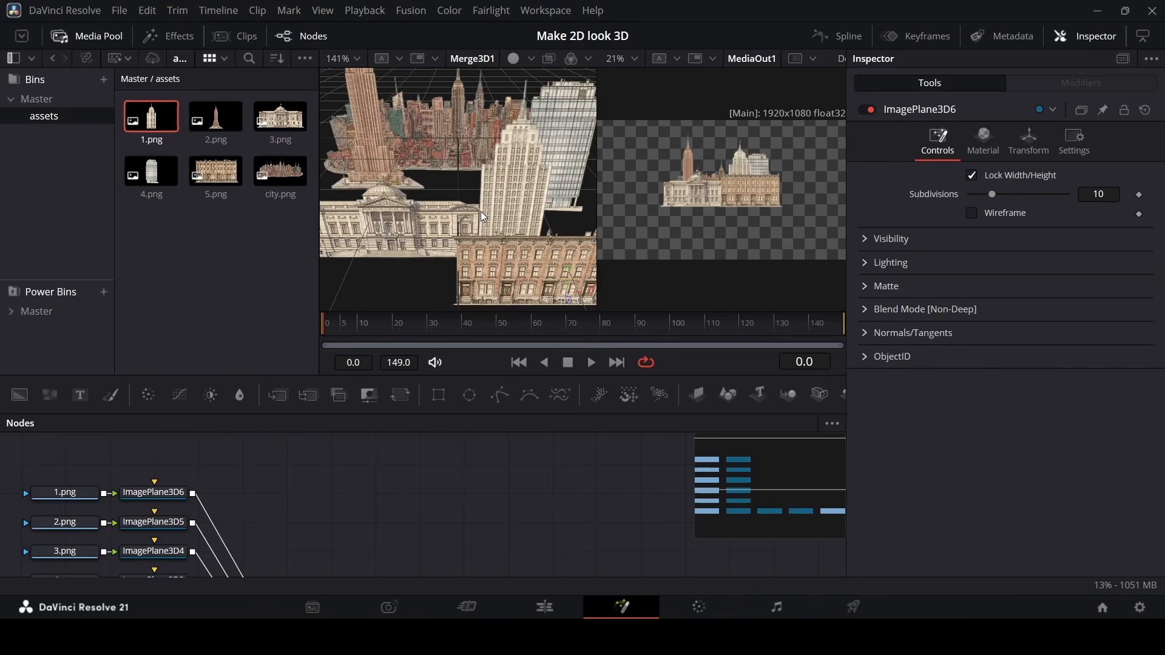
scroll(480, 212, down, 3)
scroll(481, 211, up, 2)
scroll(497, 529, down, 3)
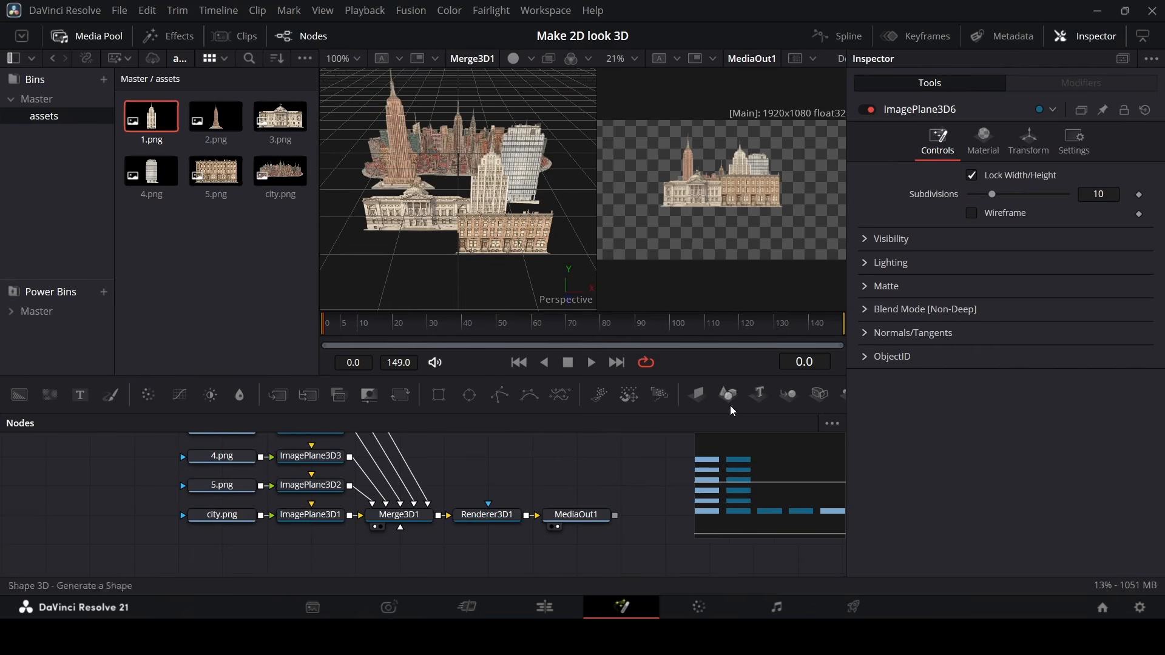
drag(812, 395, 400, 513)
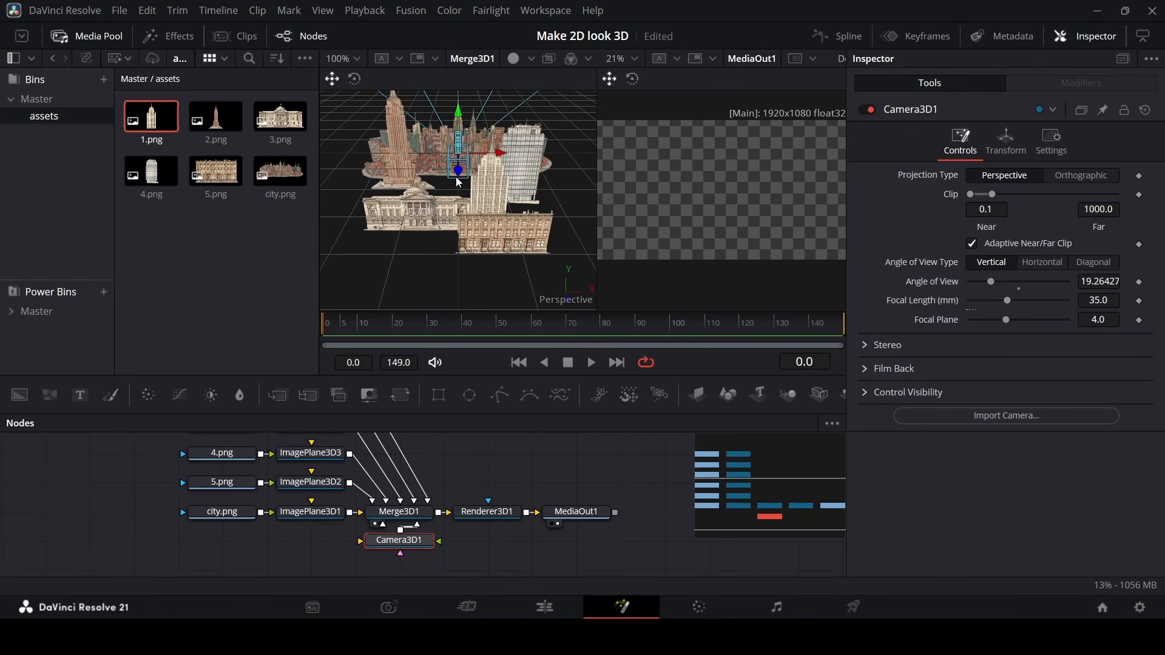
Step: Pull the camera back along Z and raise it on Y until all the buildings and the city fit the output frame
drag(459, 182, 460, 334)
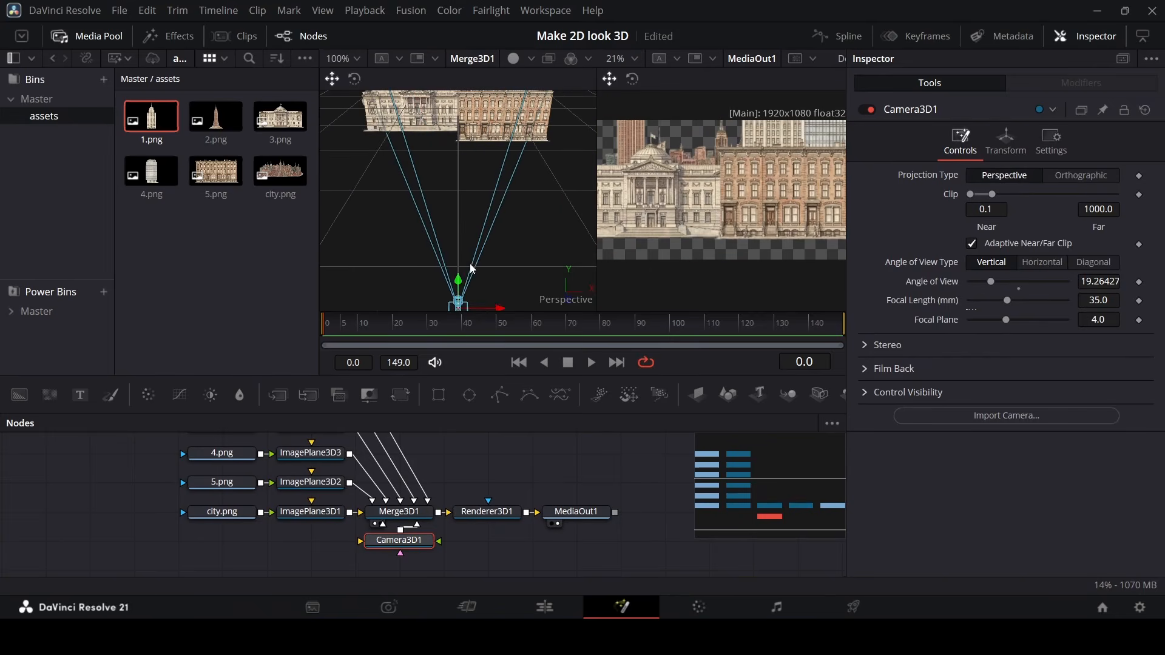
drag(462, 287, 456, 262)
scroll(457, 262, down, 2)
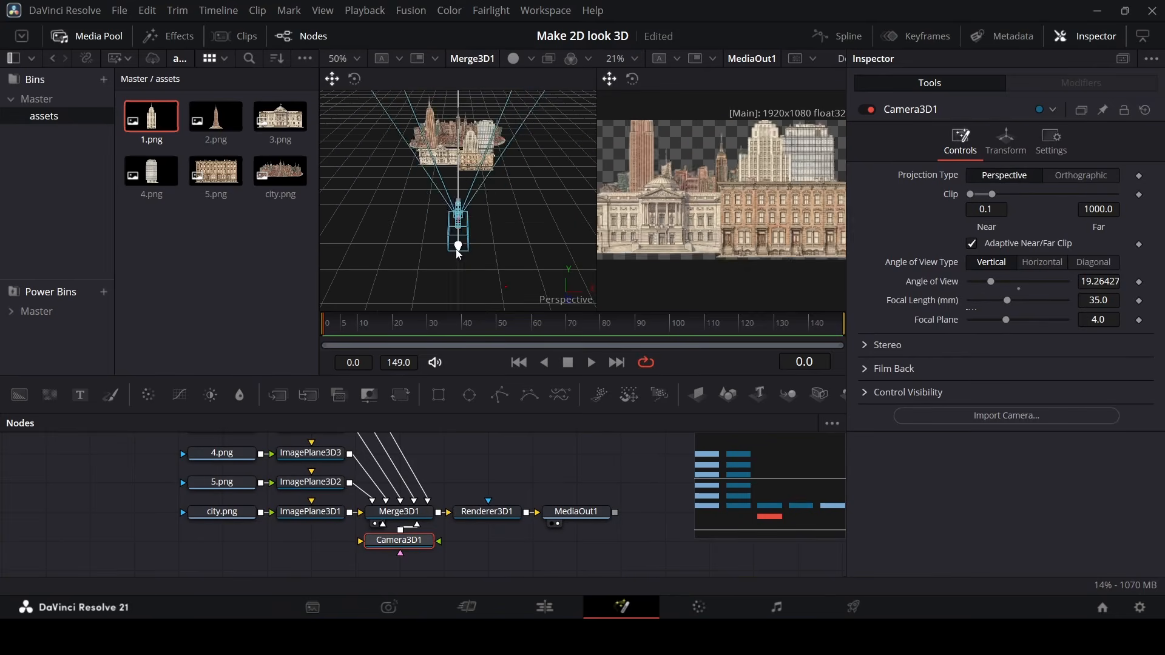
scroll(455, 245, up, 2)
scroll(460, 225, down, 2)
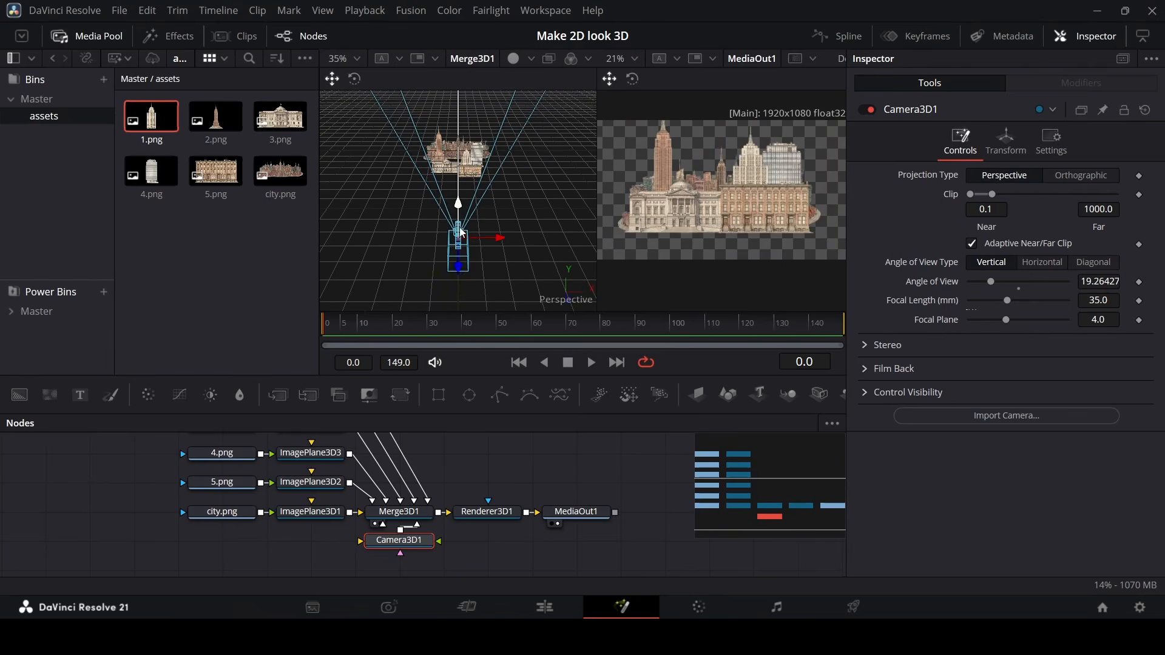
drag(459, 245, 460, 217)
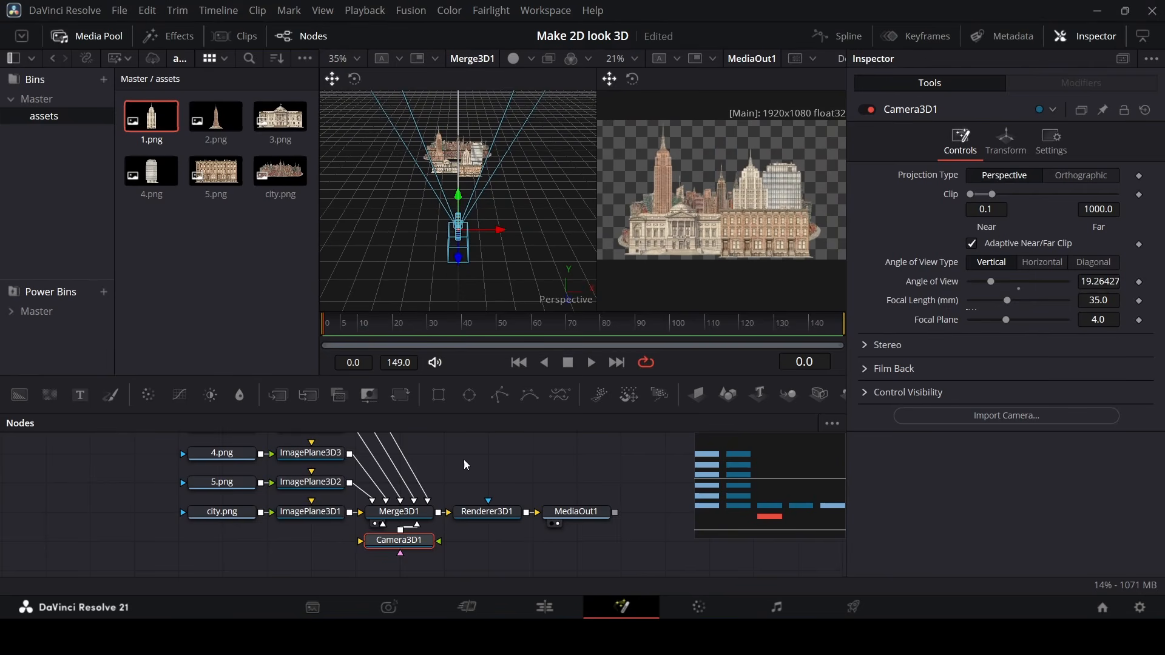
Step: Raise the city.png plane to Y 0.076 and push it back to Z -0.34
click(333, 517)
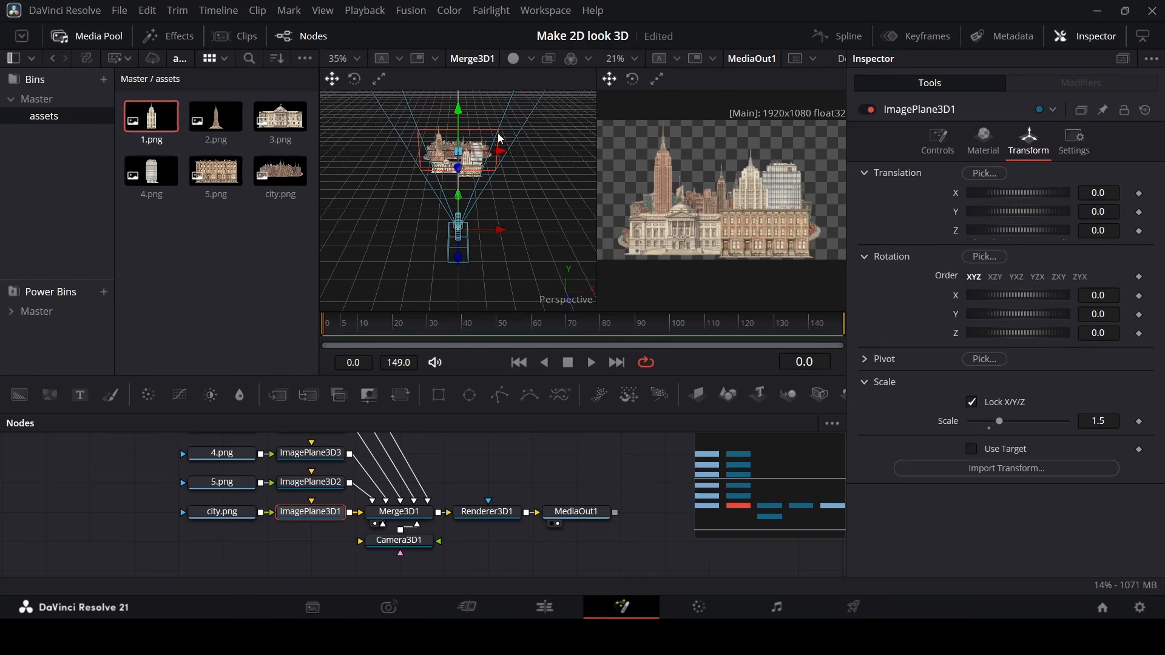
scroll(507, 157, up, 2)
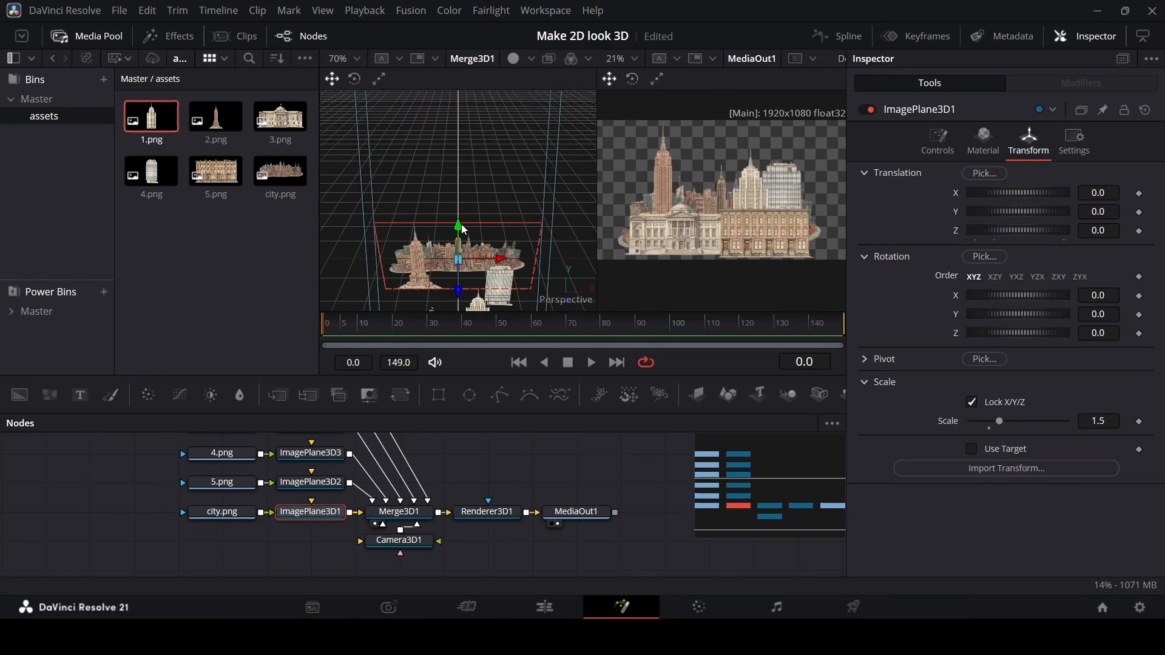
scroll(626, 249, up, 2)
scroll(625, 202, down, 2)
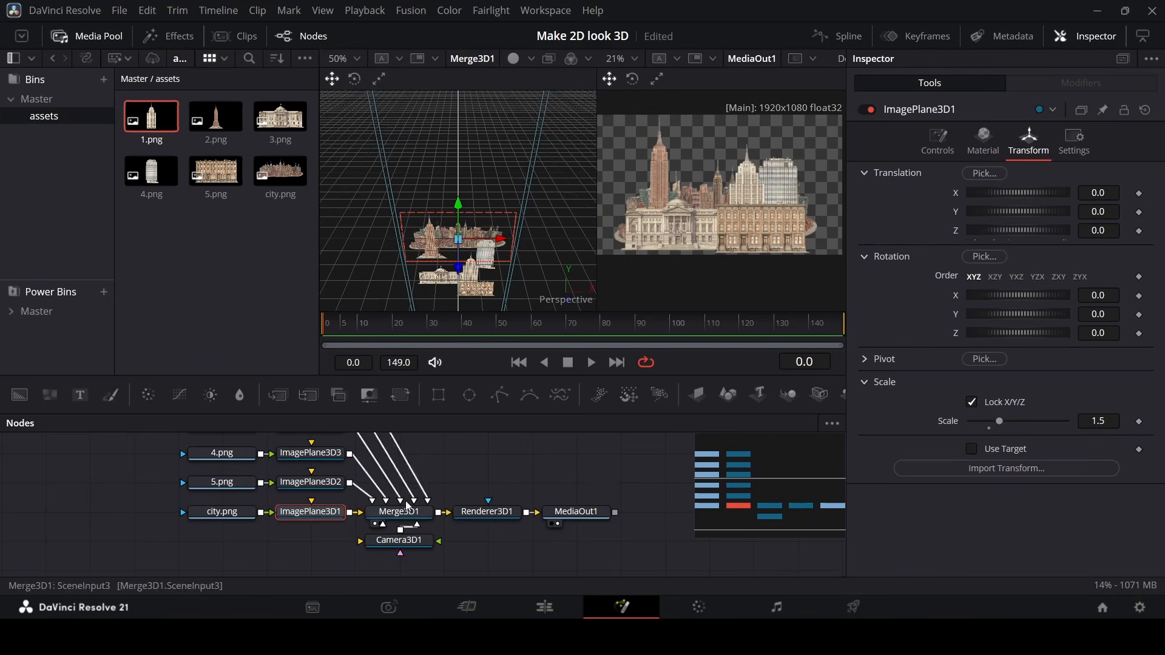
drag(1106, 208, 1116, 209)
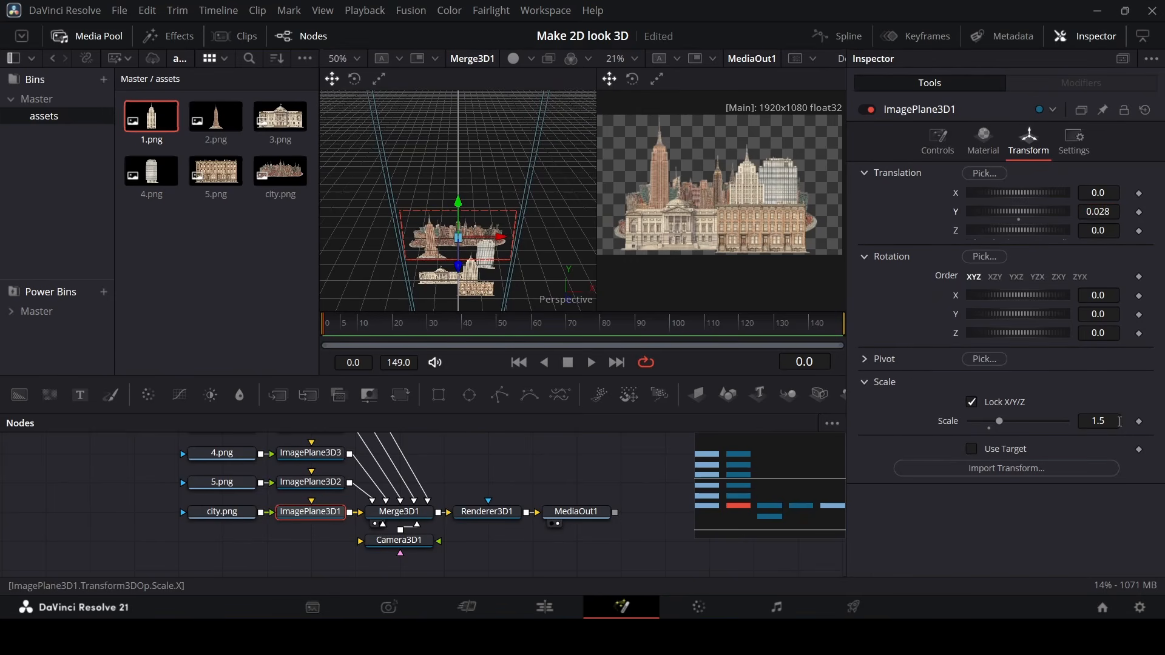
mouse_move(1120, 421)
mouse_down()
mouse_move(1101, 421)
mouse_move(1120, 422)
mouse_up()
mouse_move(1100, 229)
mouse_down()
mouse_move(1079, 229)
mouse_move(1118, 216)
mouse_up()
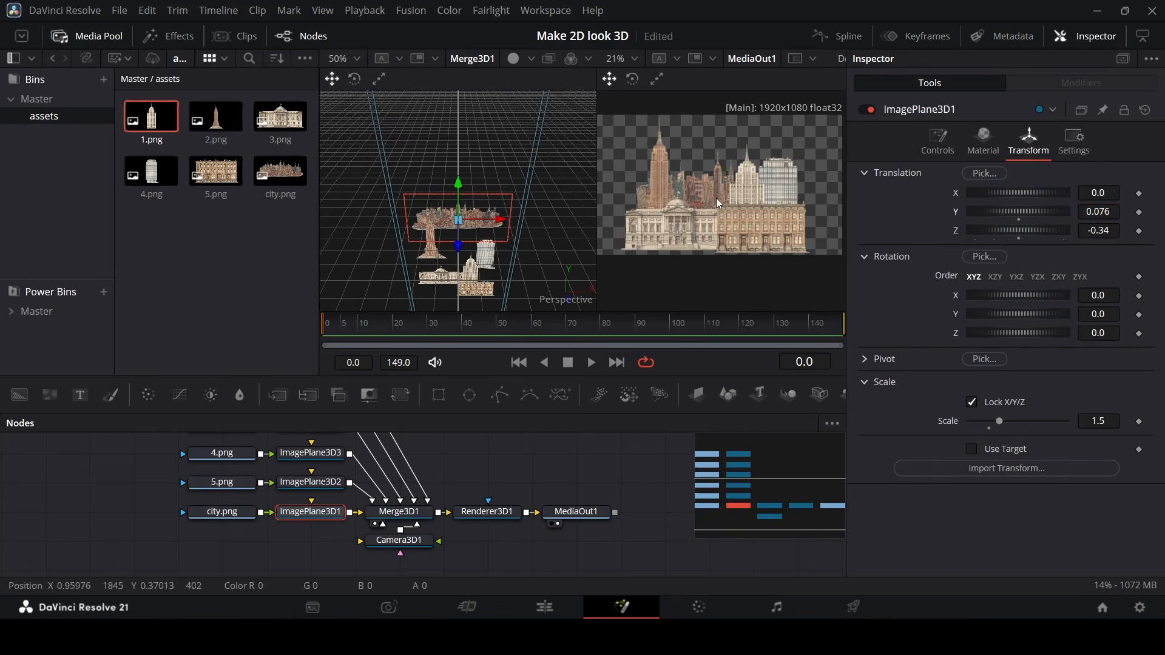
Step: Pull Camera3D1 back along Z to about 3.593
click(424, 543)
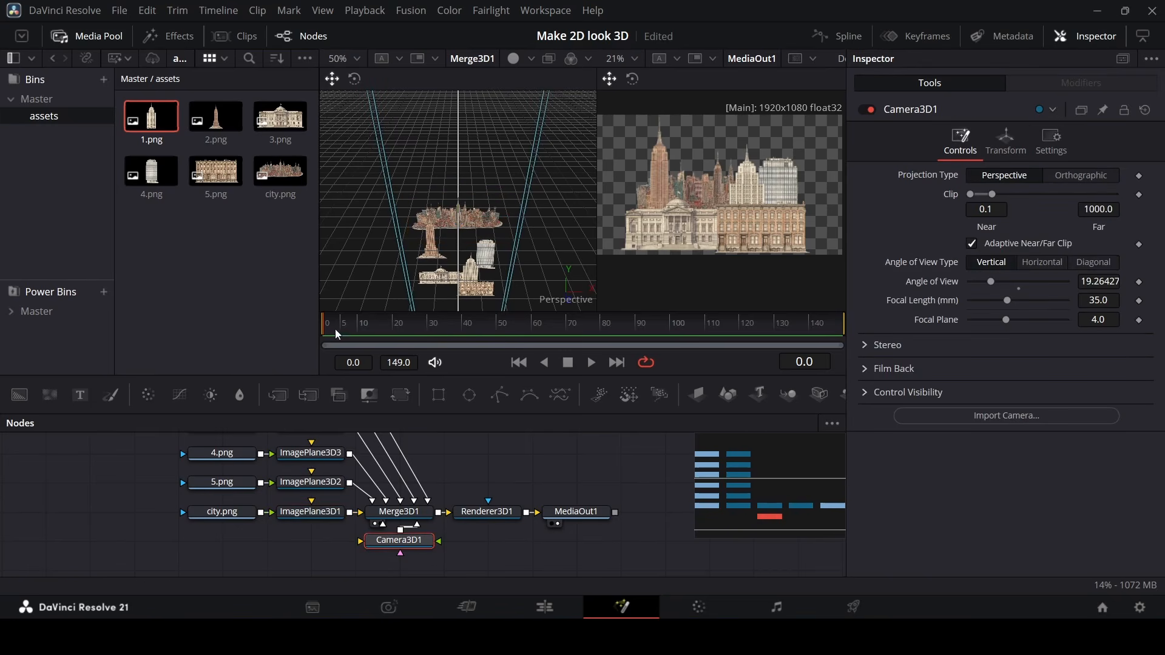
click(1008, 144)
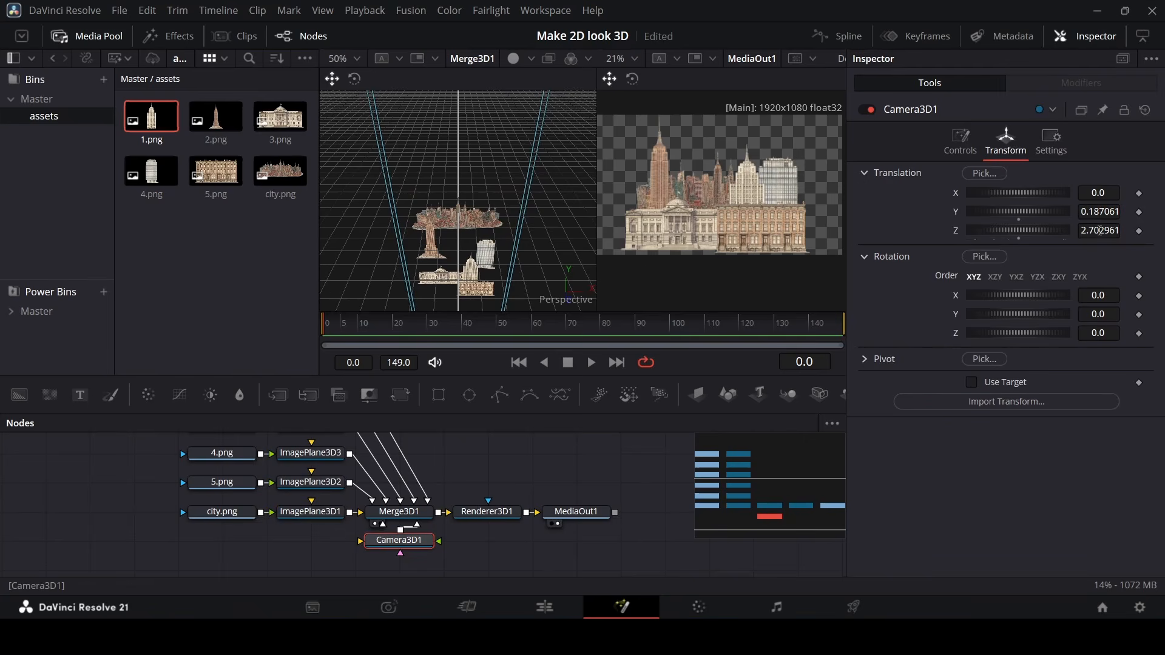
drag(1100, 231, 1156, 231)
Step: Push the city.png plane farther behind the buildings, to about Z -1.16
click(322, 514)
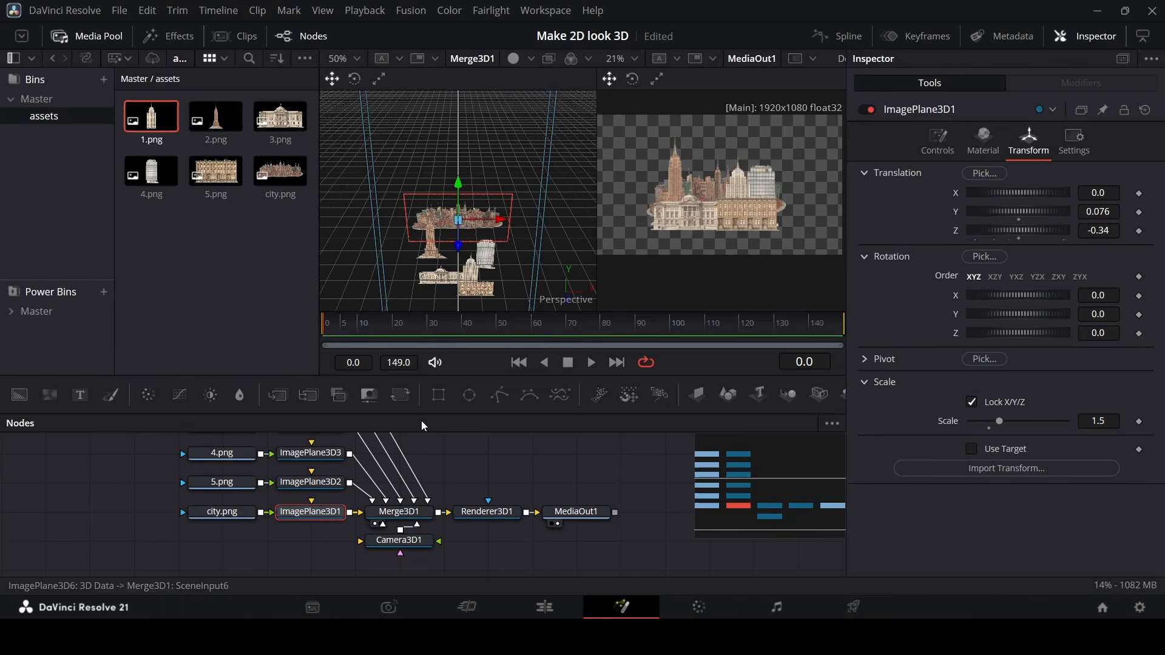
scroll(645, 211, up, 5)
scroll(647, 218, down, 3)
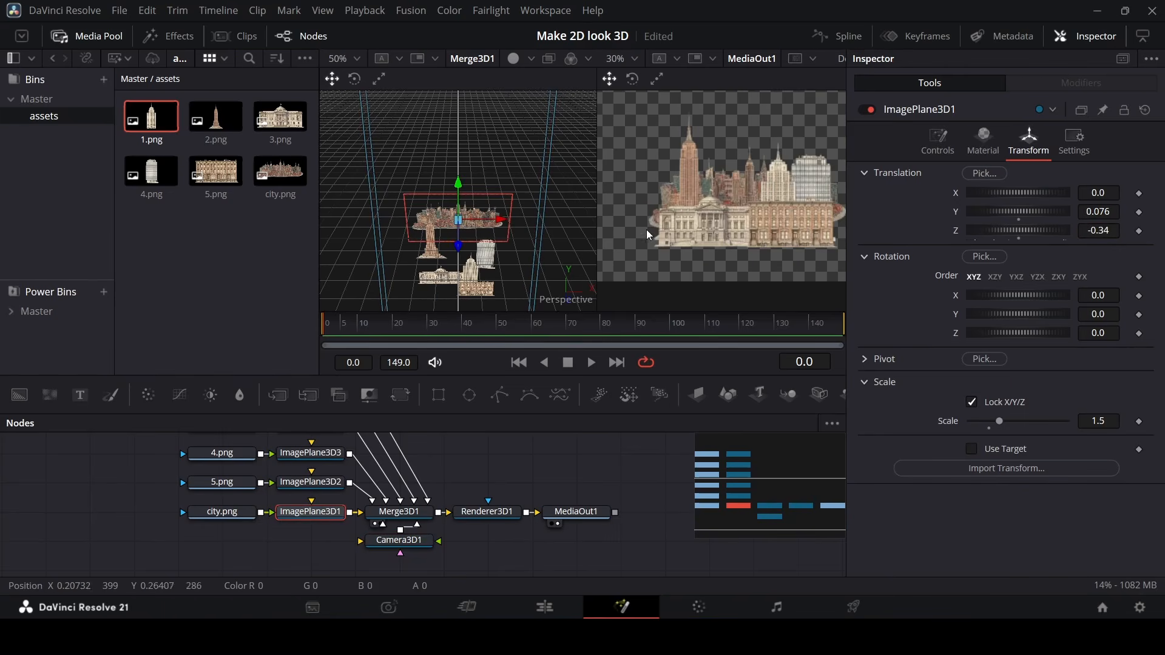
mouse_move(459, 207)
mouse_down()
mouse_move(459, 189)
mouse_move(468, 247)
mouse_move(460, 216)
mouse_up()
scroll(723, 182, down, 2)
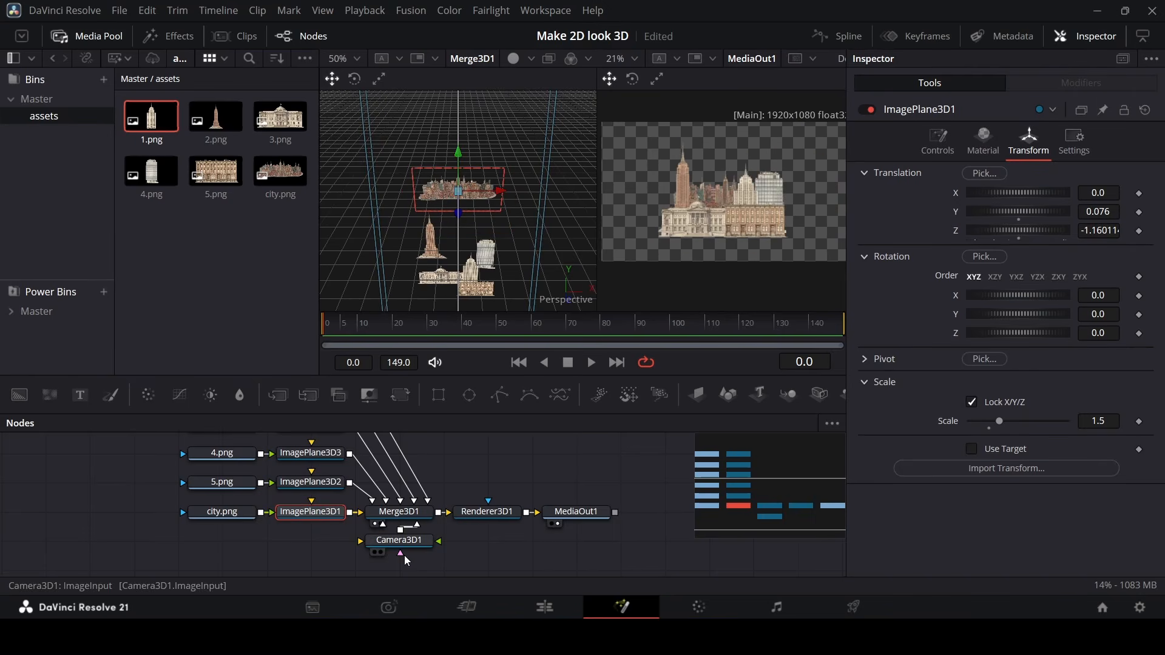
Step: Animate the camera's Z translation from 3.593 at frame 0 to 2.383 at frame 149, and preview the composite in the edit timeline
click(403, 544)
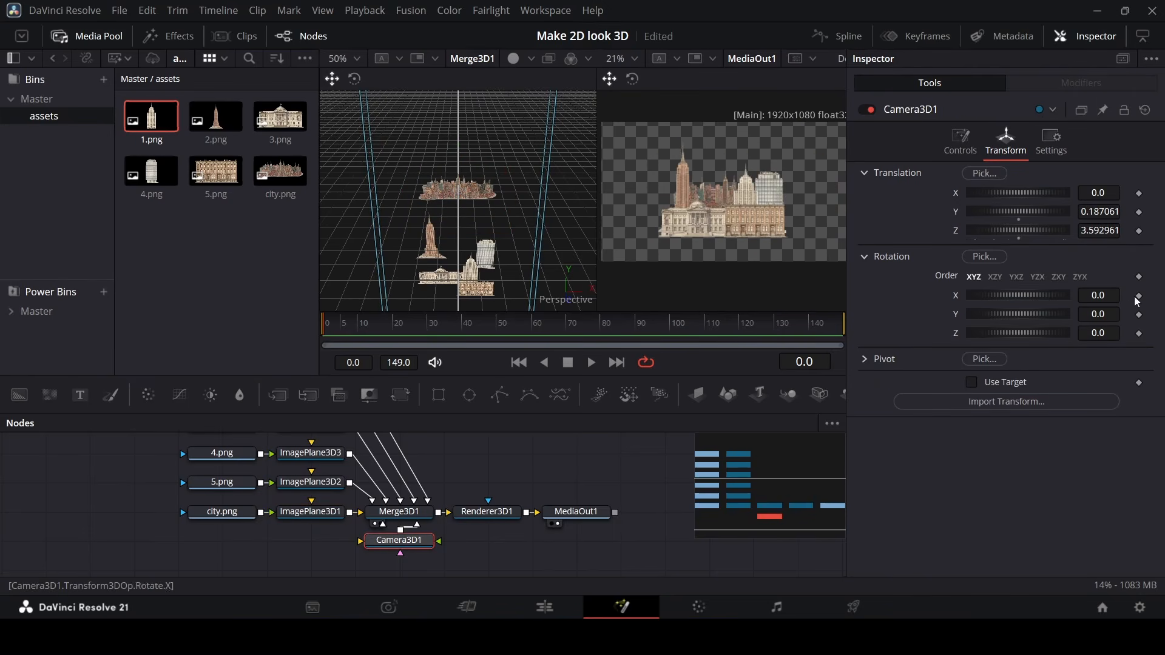
click(1139, 231)
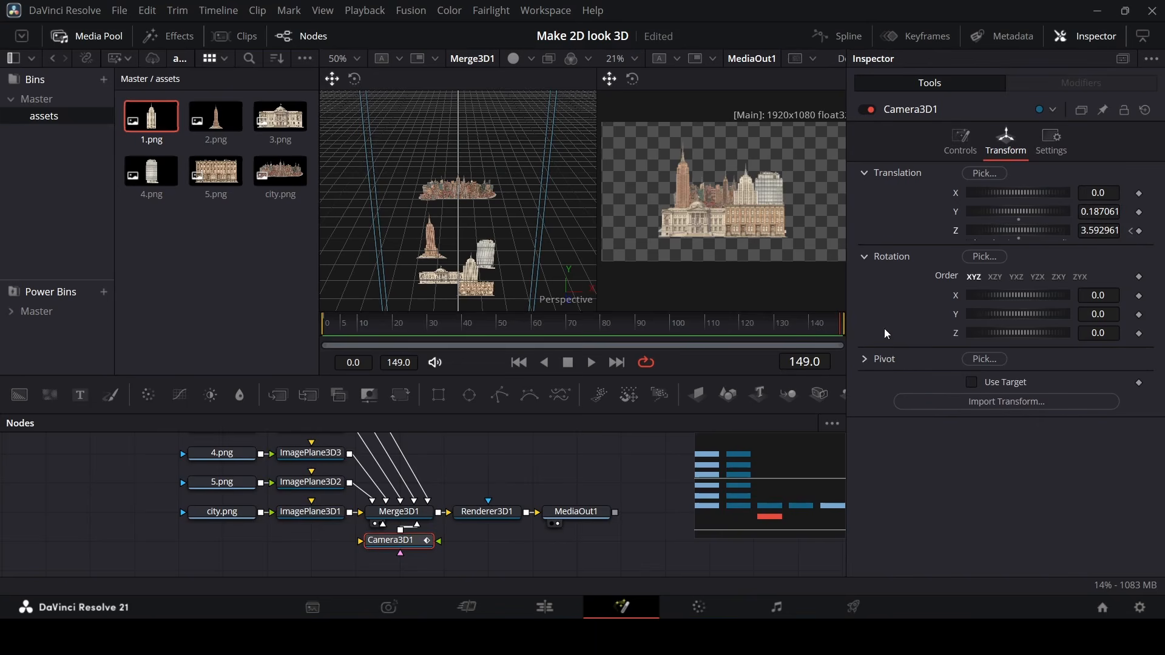
drag(1104, 231, 1030, 232)
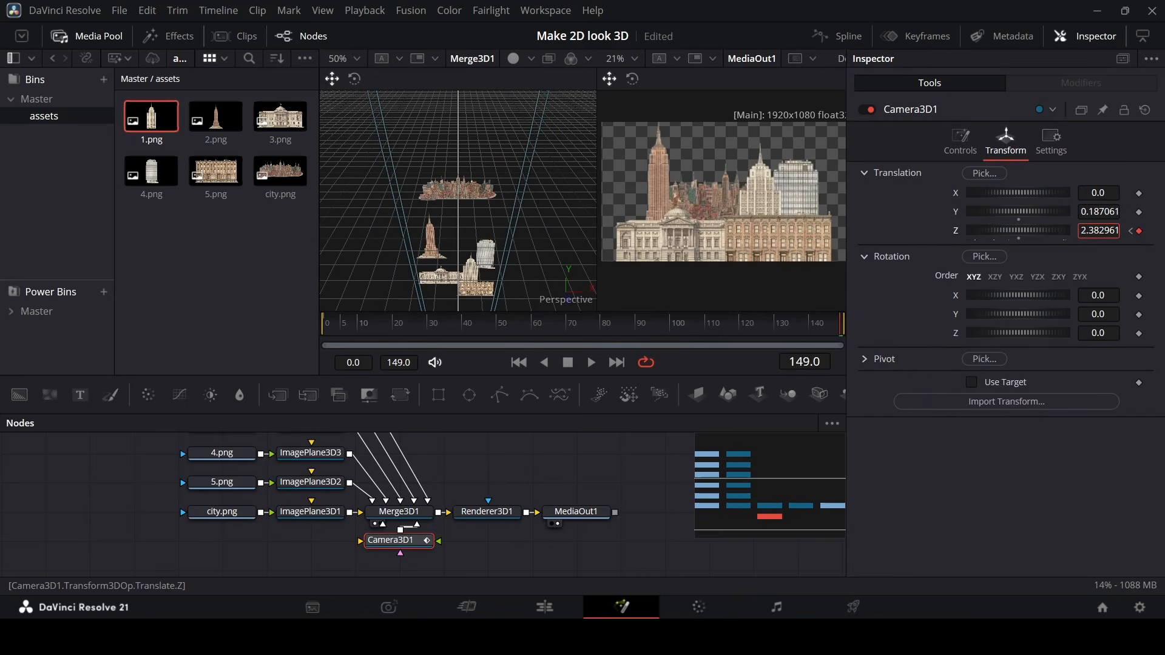
key(space)
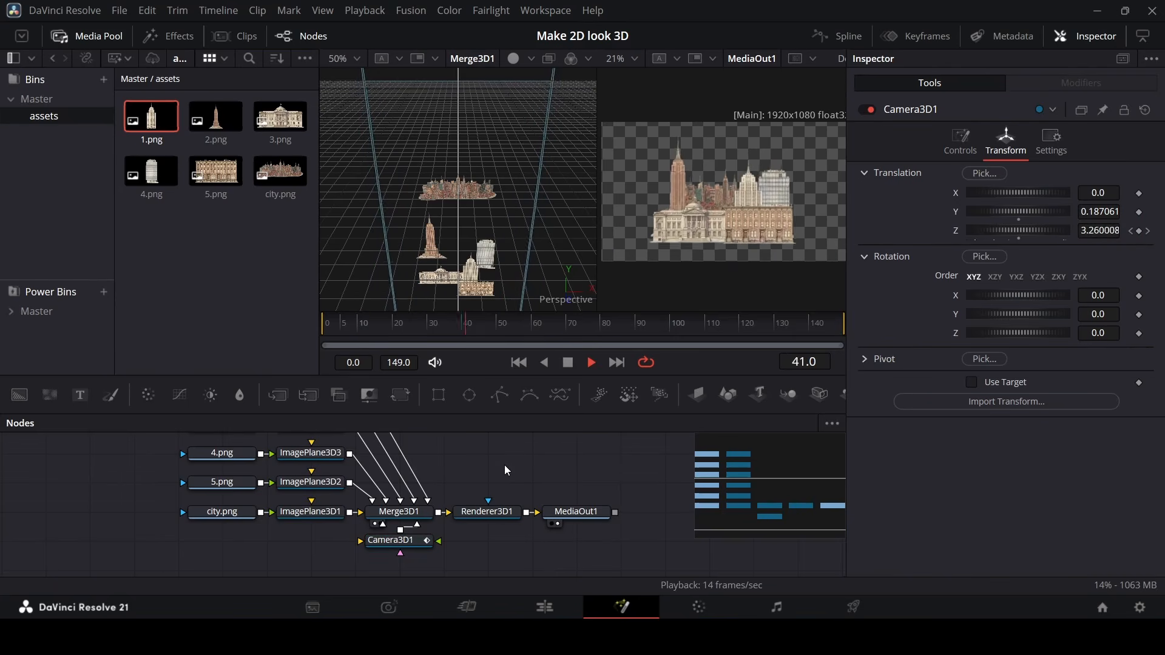
scroll(510, 473, up, 2)
key(space)
click(544, 608)
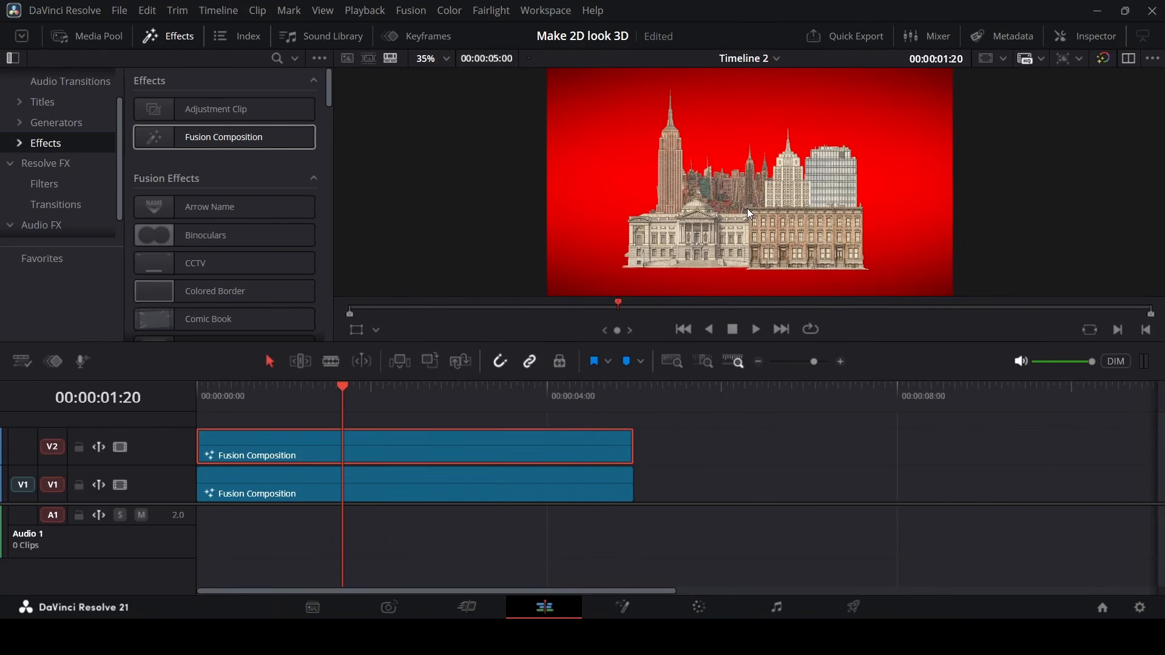
scroll(748, 210, up, 8)
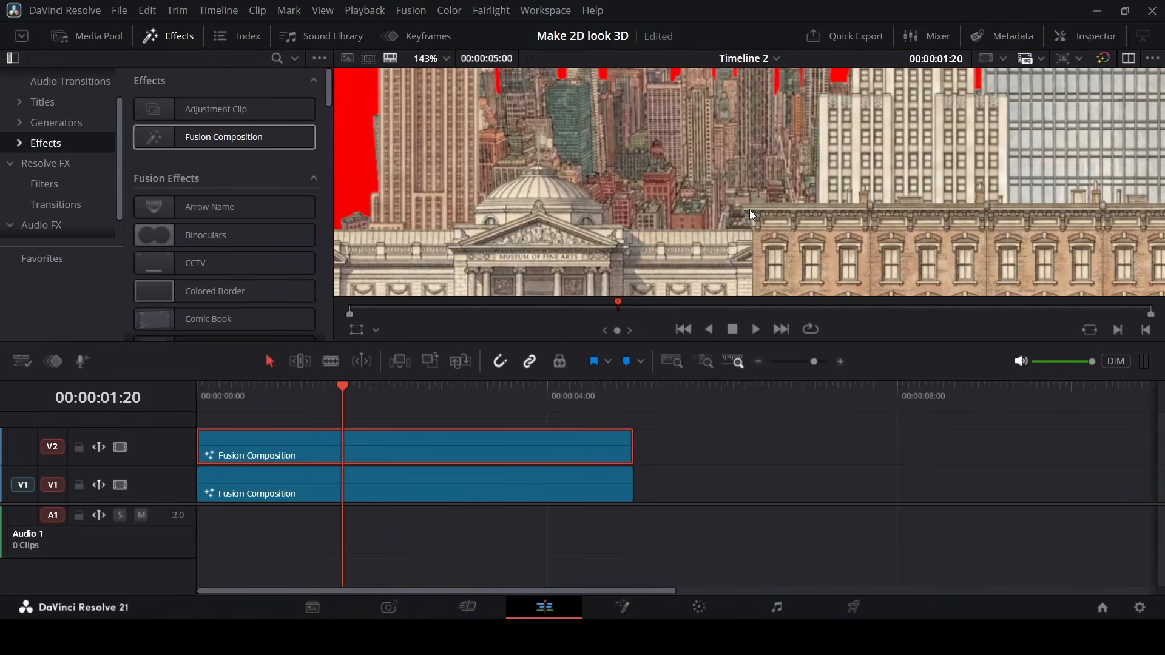
scroll(752, 213, down, 7)
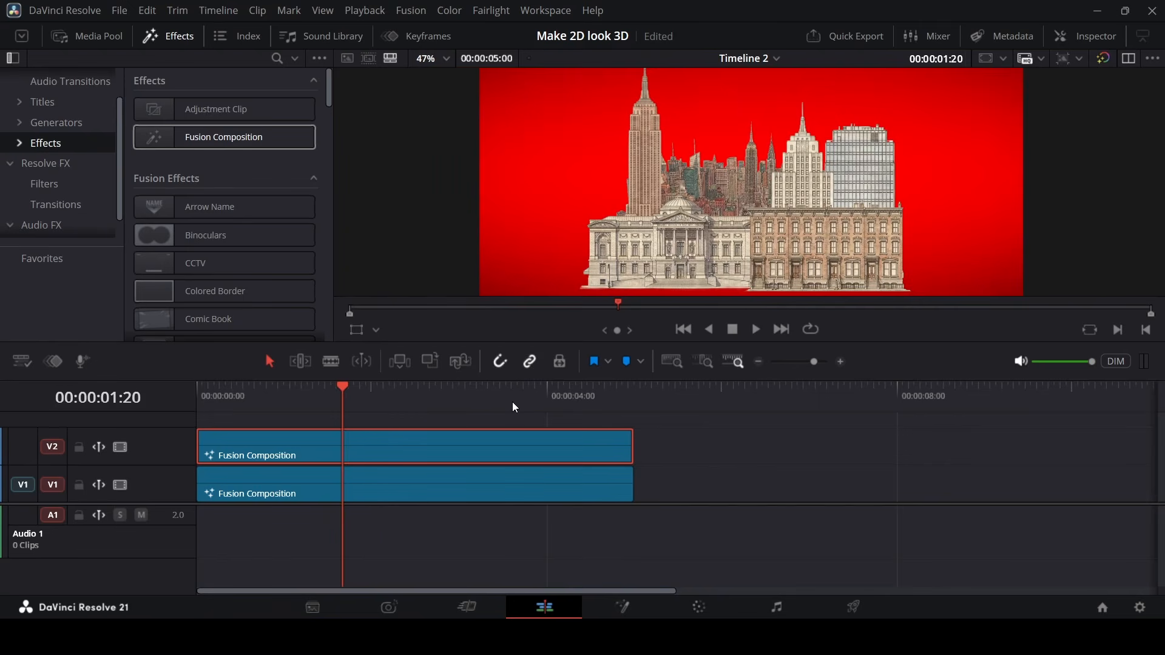
Step: Reopen the V2 composition in Fusion, move MediaOut1 away to make room and insert a Color Corrector after Renderer3D1
right_click(423, 474)
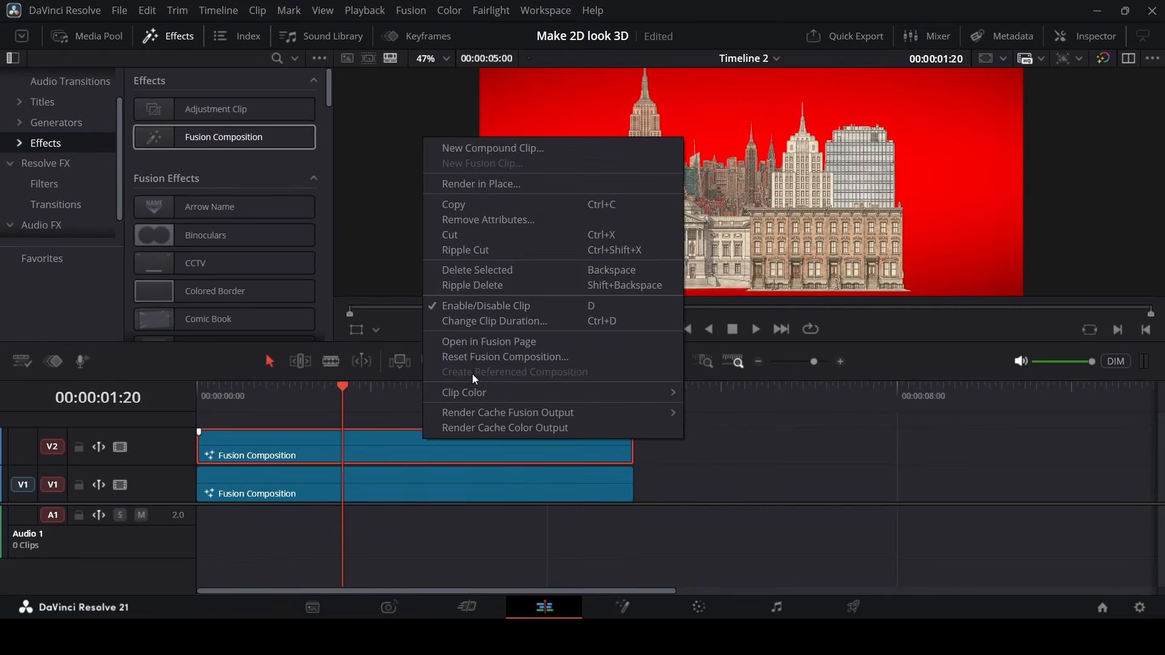
click(494, 344)
drag(607, 561, 740, 561)
click(494, 564)
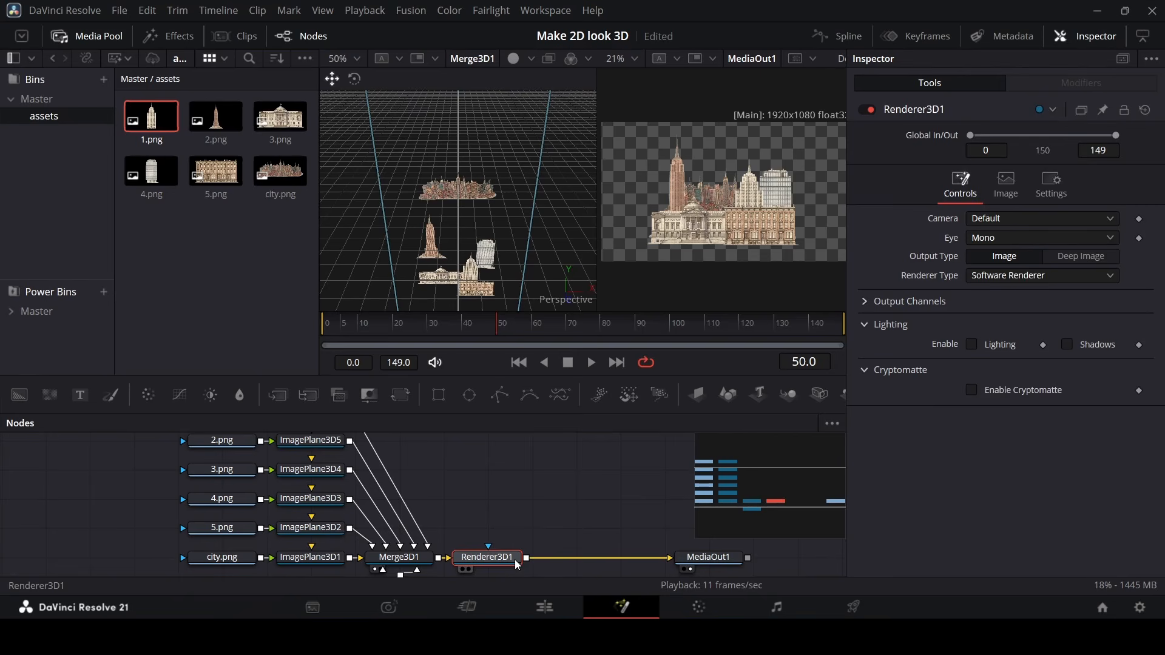
click(147, 396)
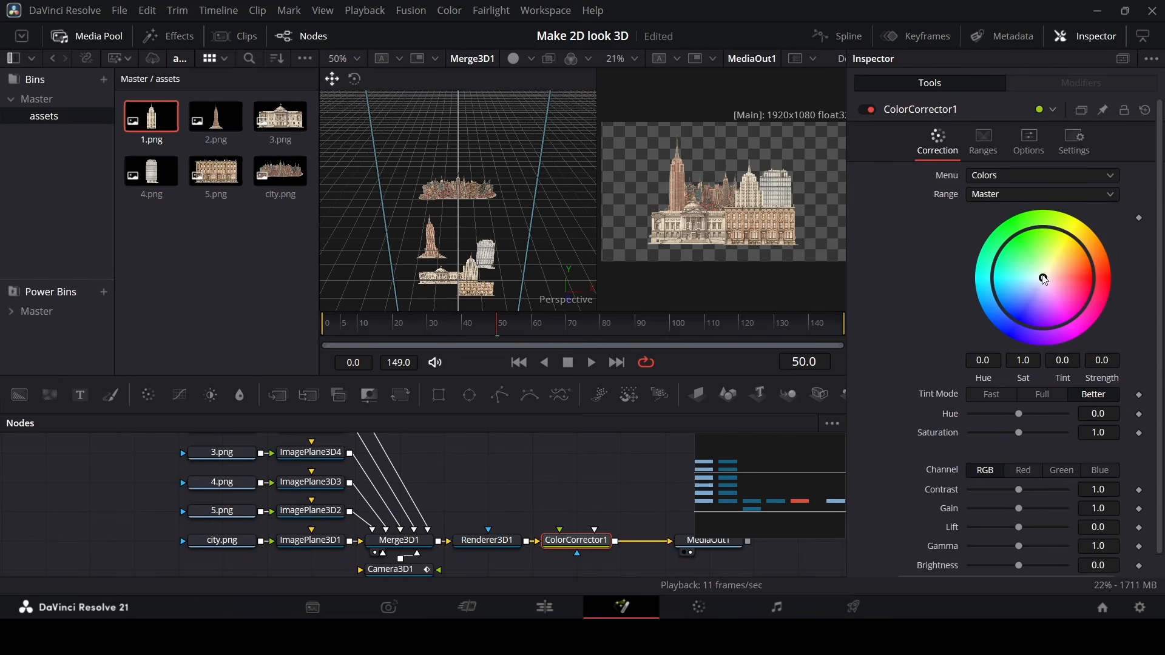
Step: Tint the buildings red with a strength of about 0.27 and inspect them against the background in the edit timeline
drag(1051, 276, 1069, 281)
scroll(724, 227, up, 4)
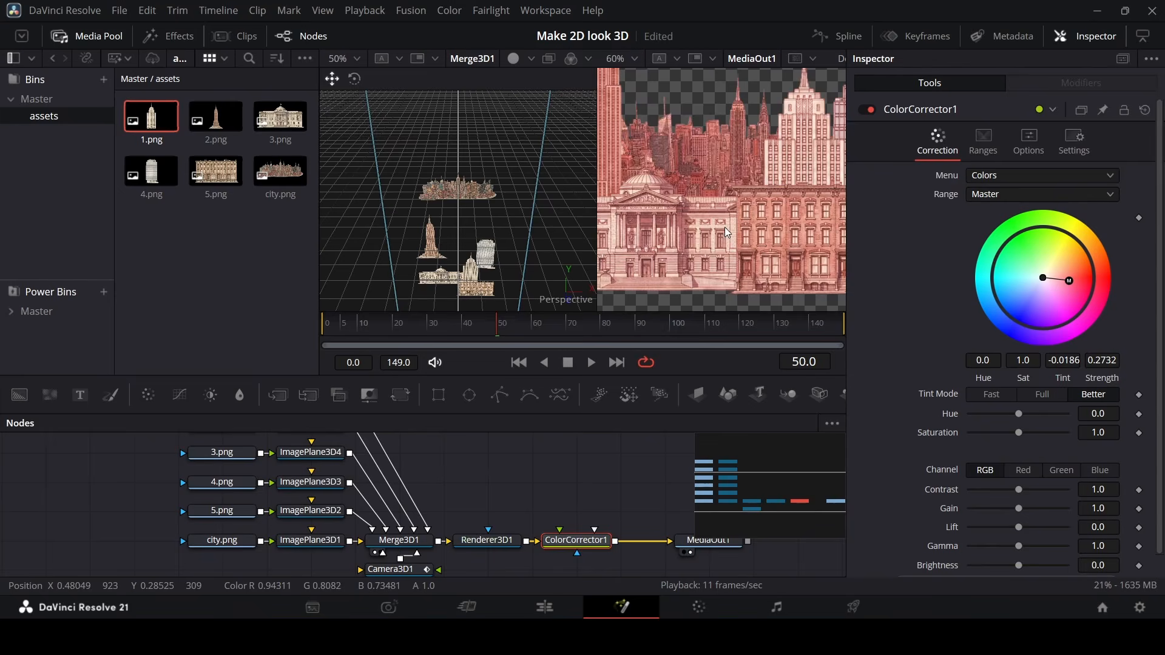
click(545, 608)
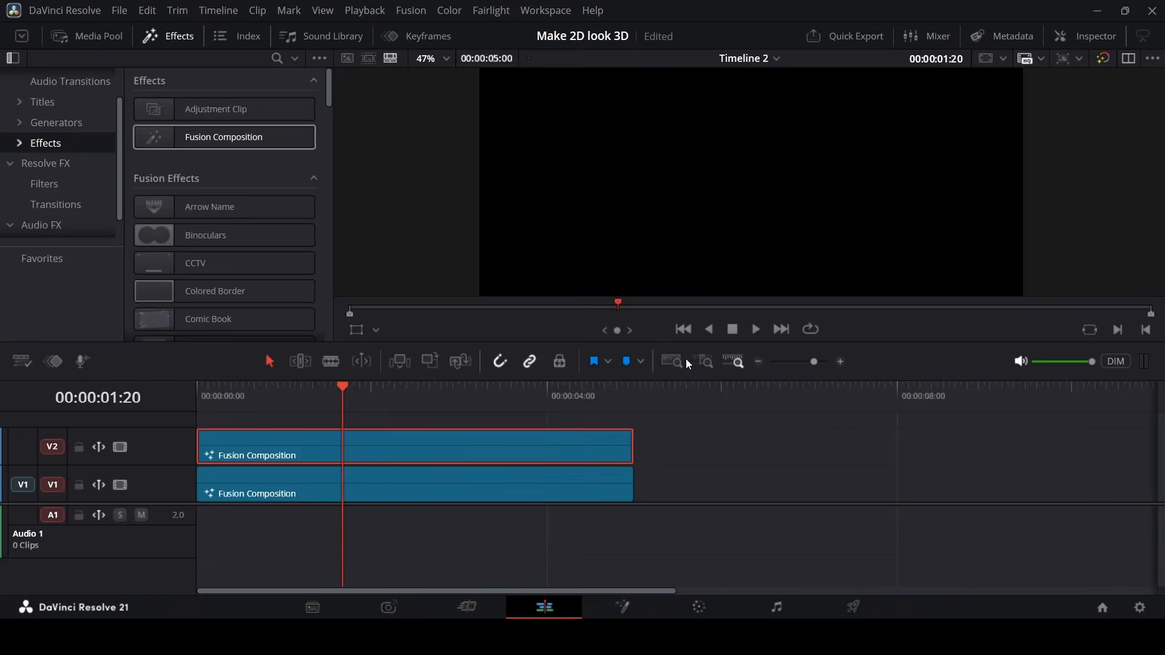
scroll(744, 221, up, 5)
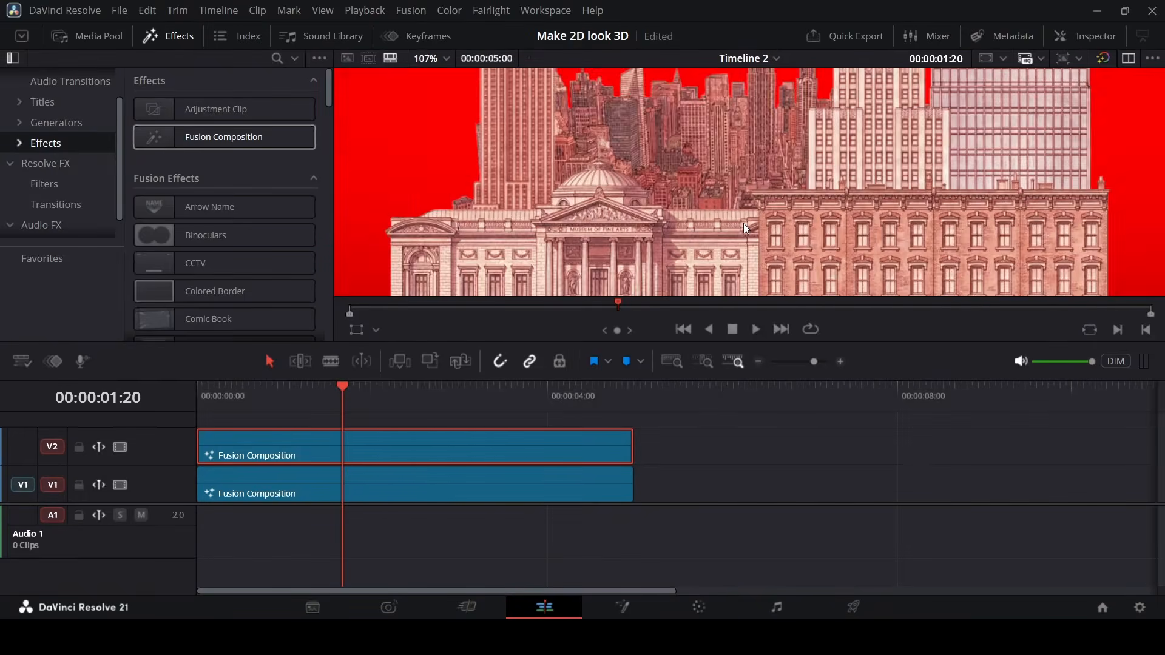
scroll(744, 223, down, 5)
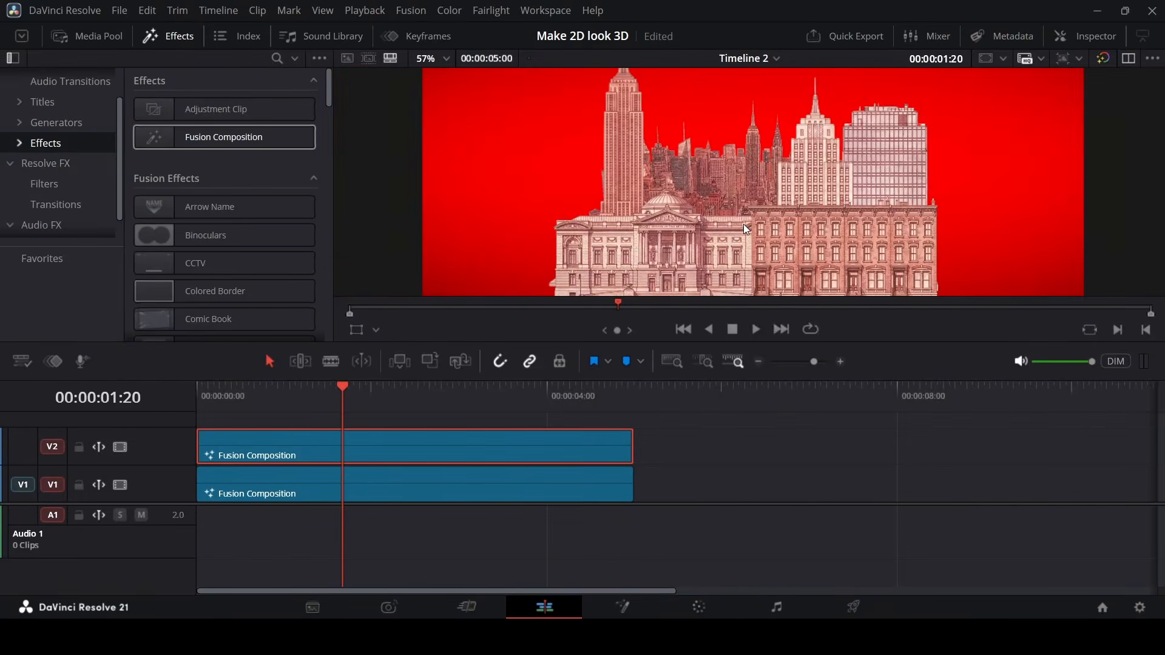
Step: Return to the Fusion composition, add a Text 3D node connected to Merge3D1 and enter the text TAX
key(shift+5)
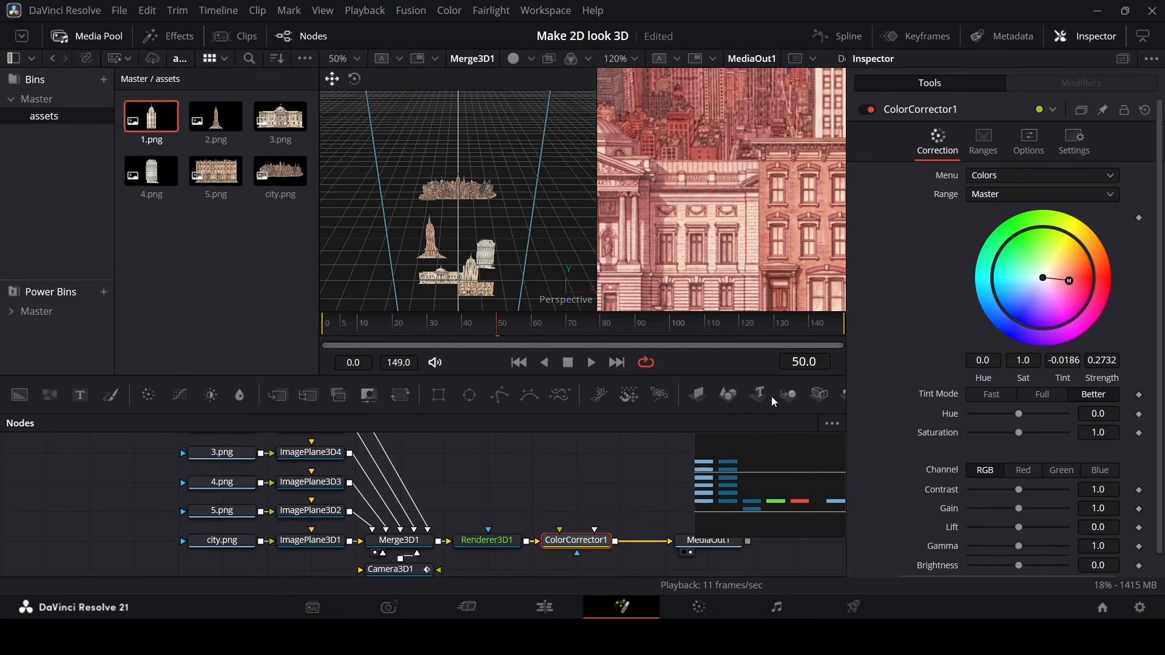
drag(482, 490, 483, 491)
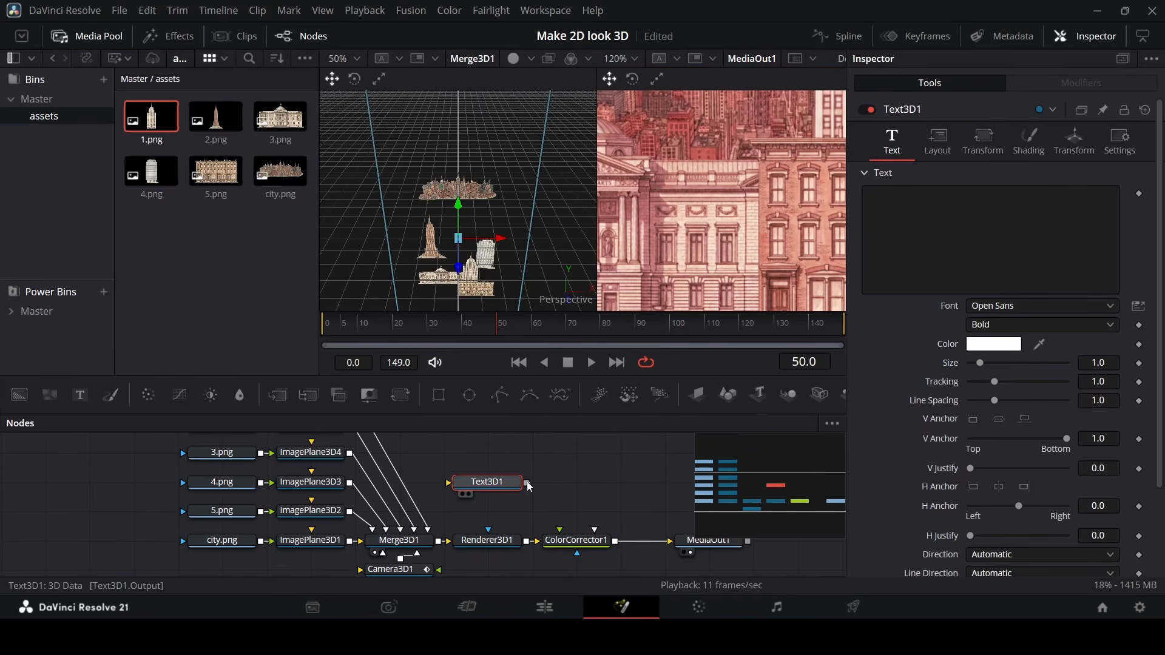
click(956, 238)
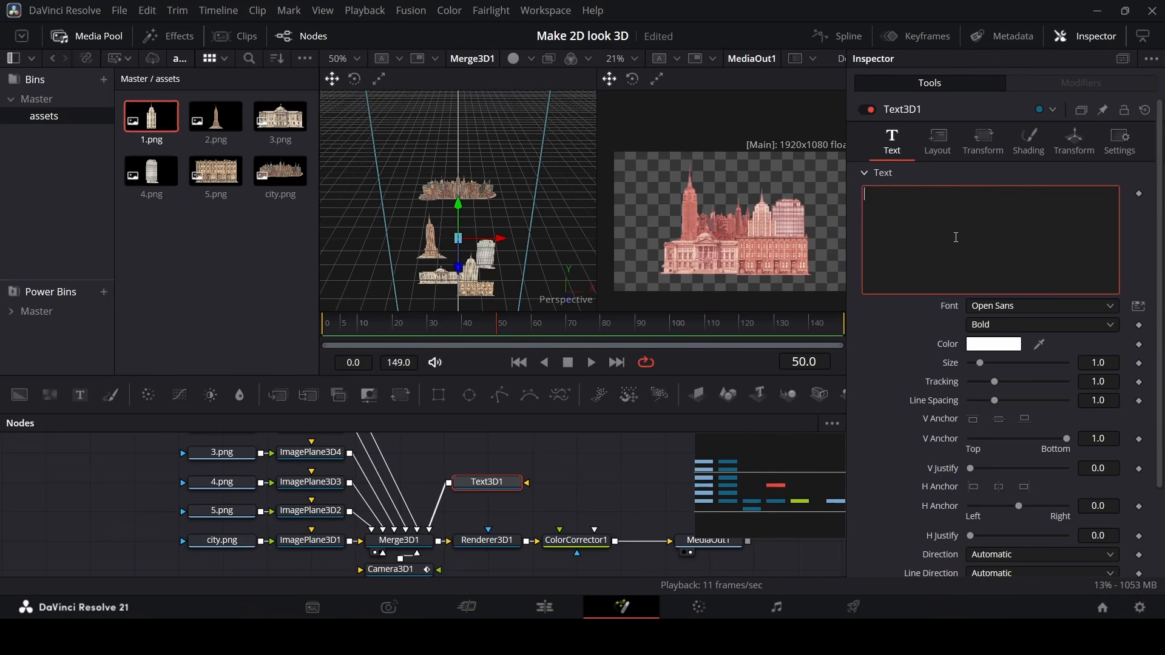
text(TAX)
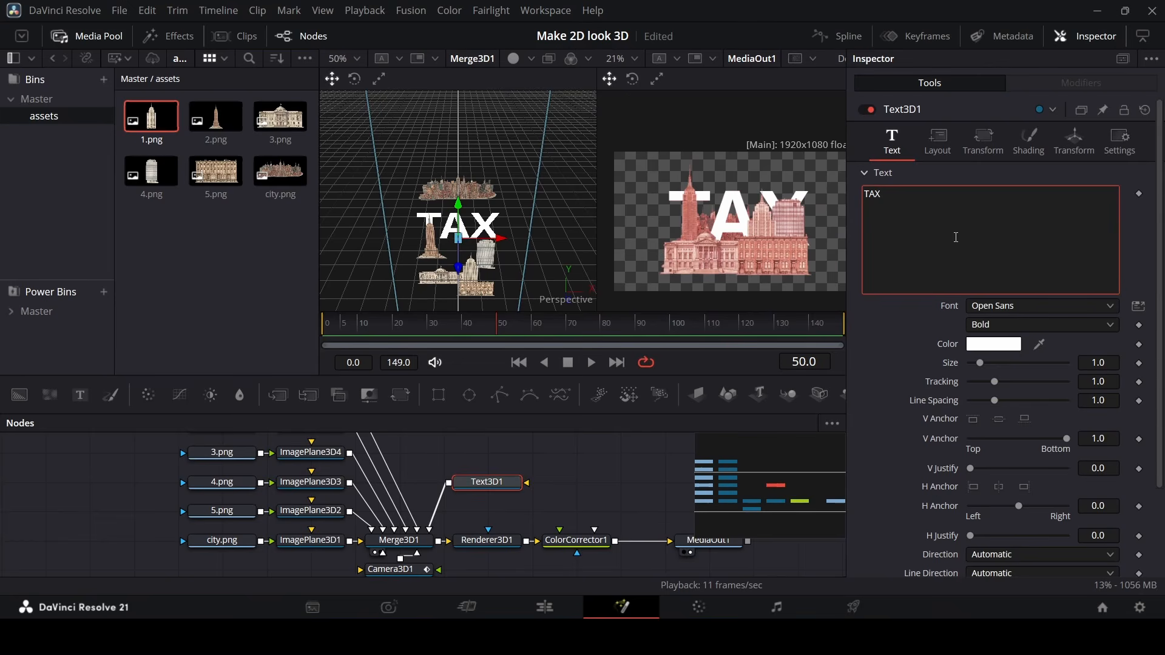
Step: Move the TAX text behind and above the city, with size 0.5 and tracking 0.94
drag(460, 265, 459, 202)
mouse_move(1099, 382)
mouse_down()
mouse_move(1086, 382)
mouse_move(1101, 362)
mouse_up()
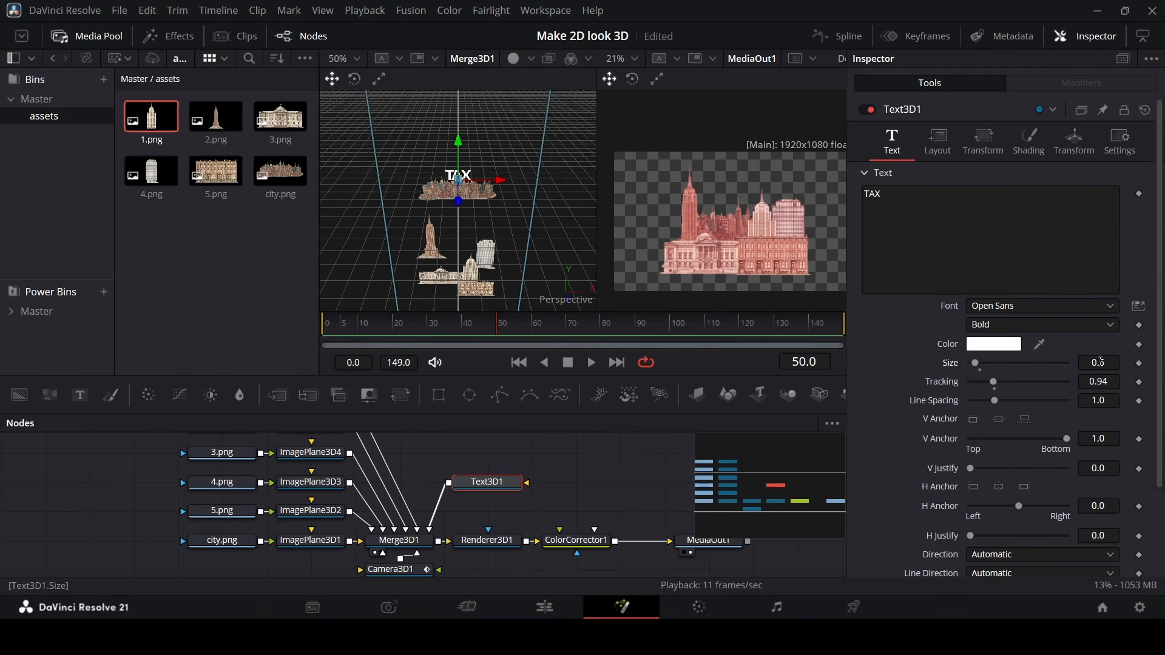
drag(463, 161, 460, 147)
Step: Keyframe the text's Write On with End at 1.0 on frames 20 and 50
key(Home)
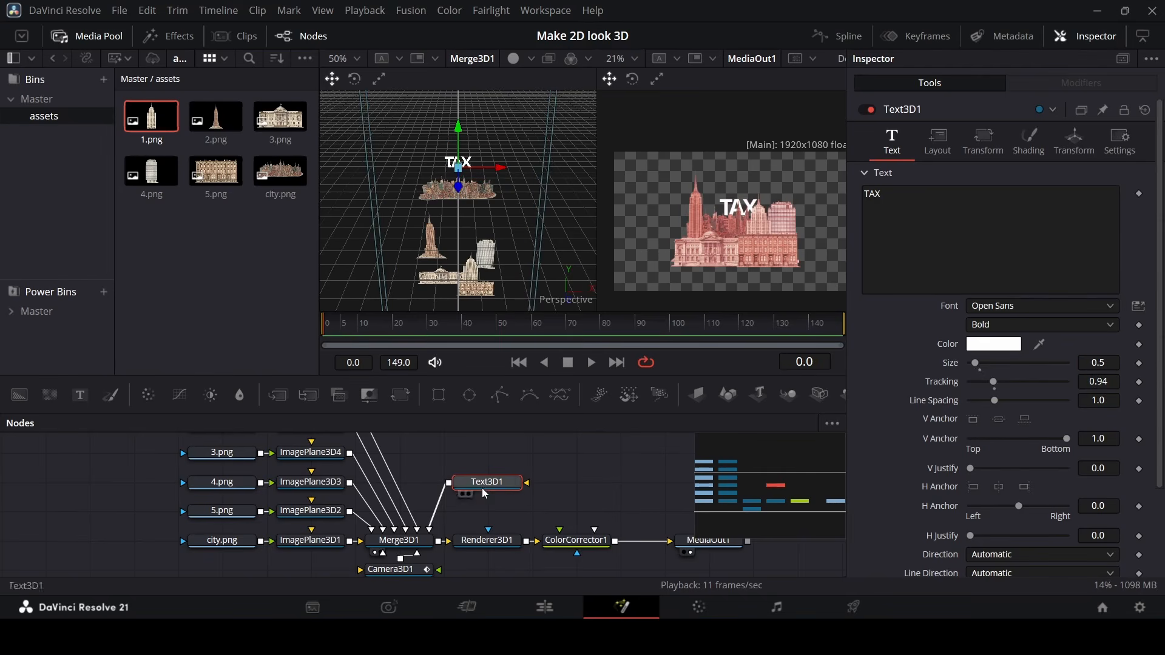
click(392, 334)
scroll(951, 471, down, 3)
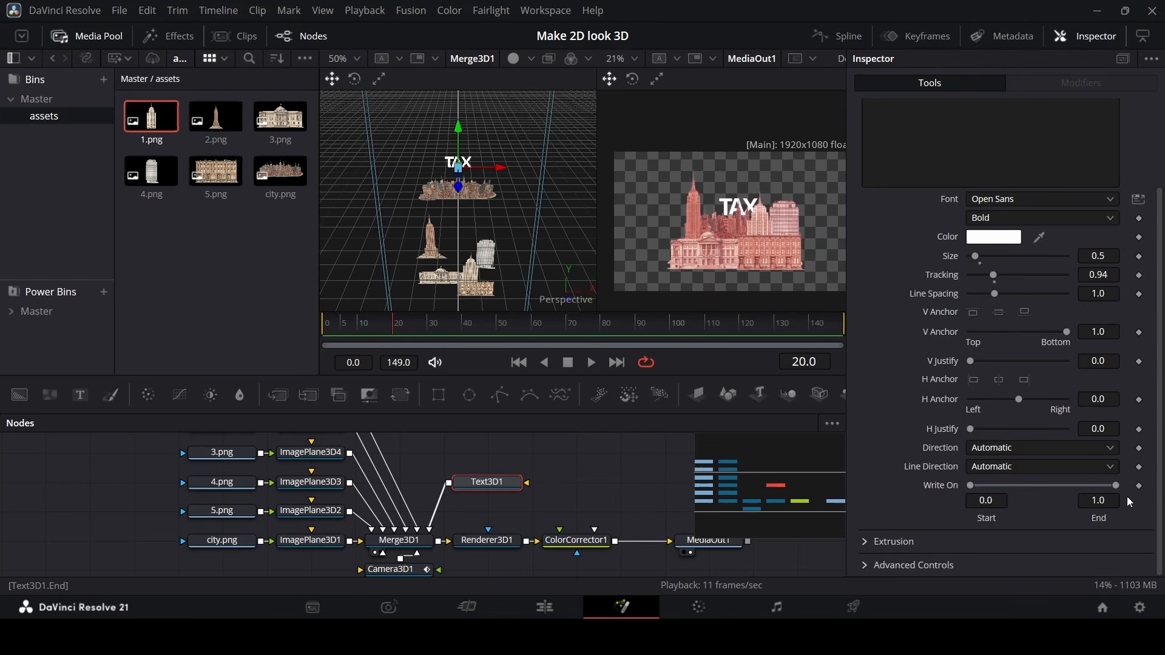
click(1139, 486)
click(461, 333)
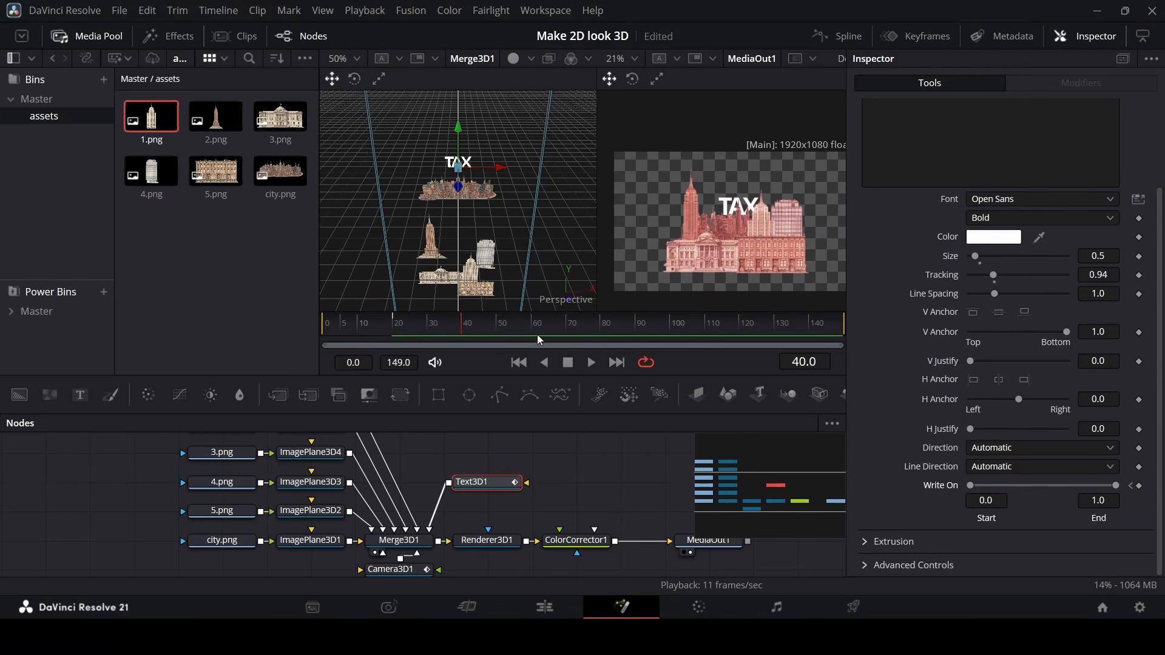
click(502, 335)
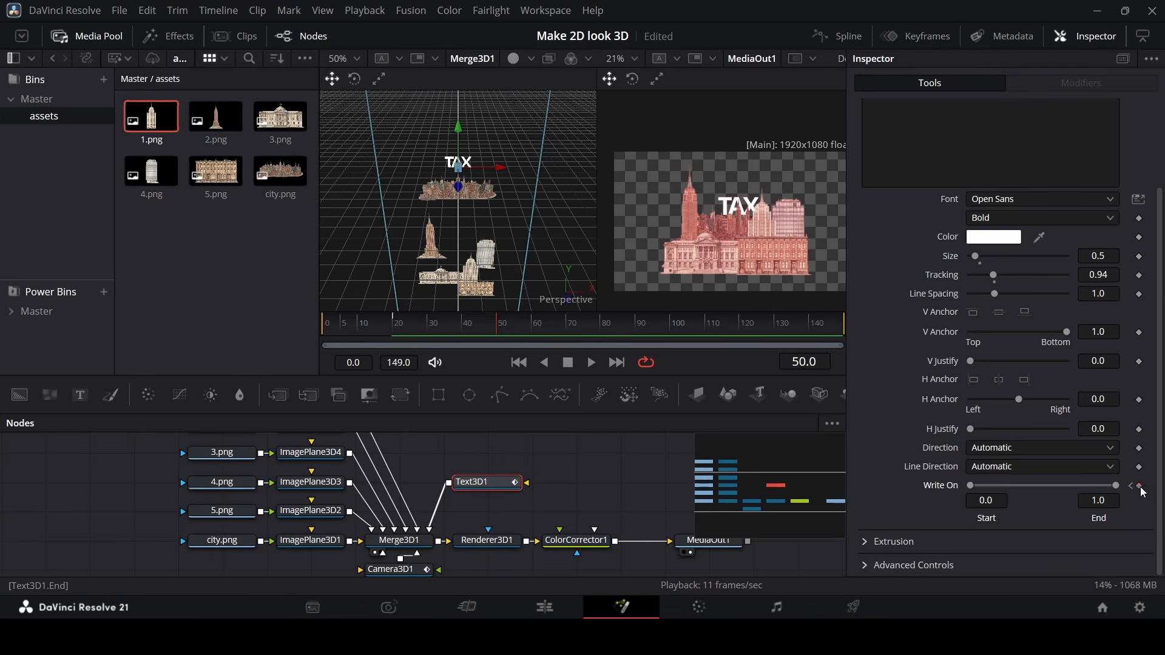
Step: Set the text's Write On End to 0.0 at frame 30 and play back the reveal
click(429, 328)
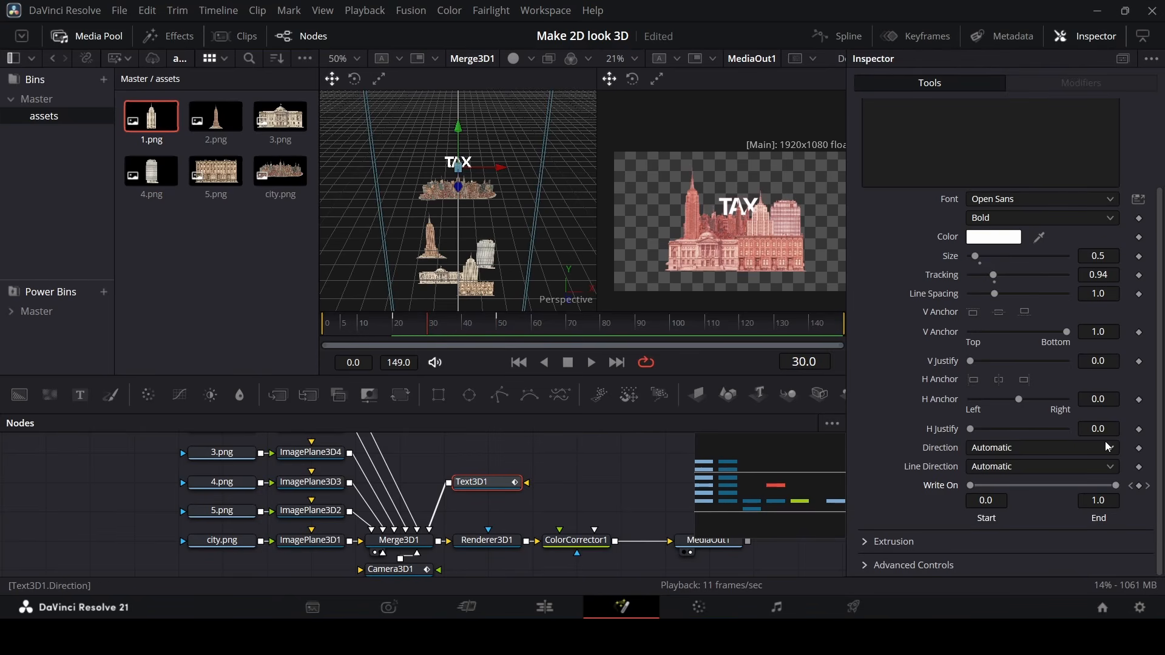
drag(1117, 485, 889, 499)
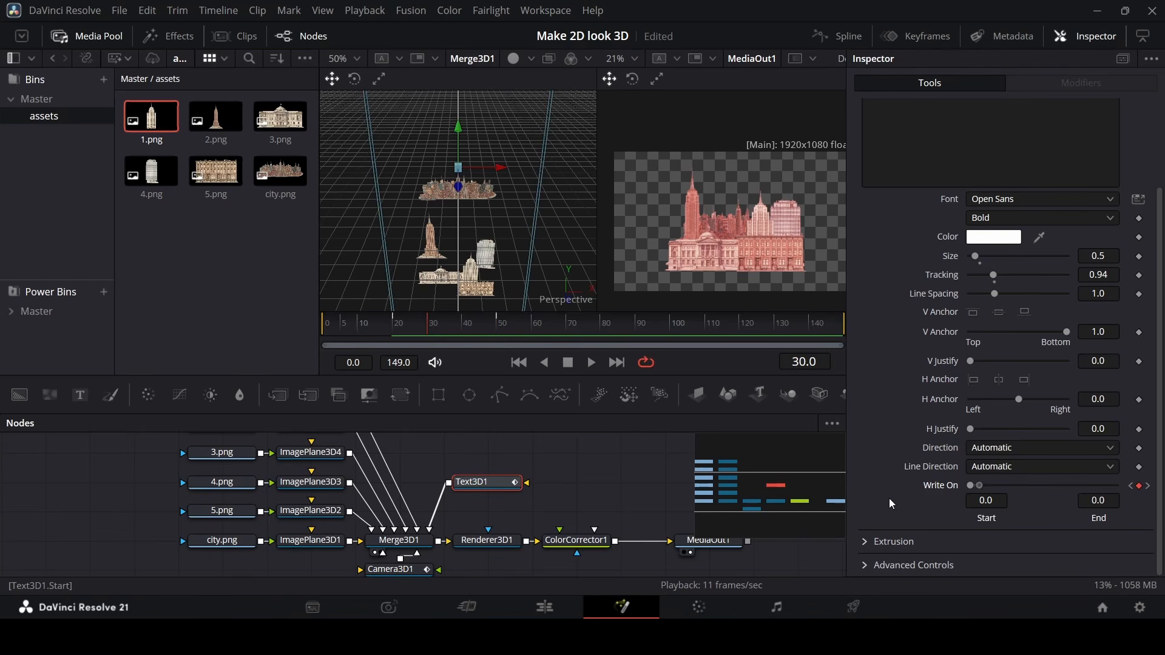
click(393, 332)
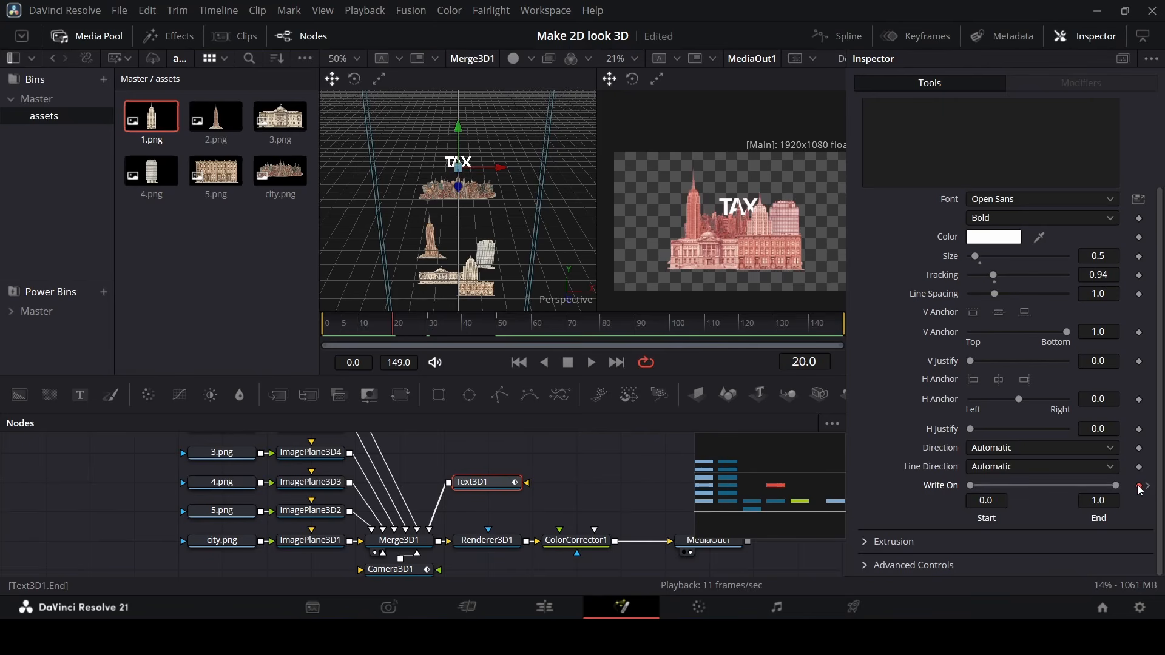
key(space)
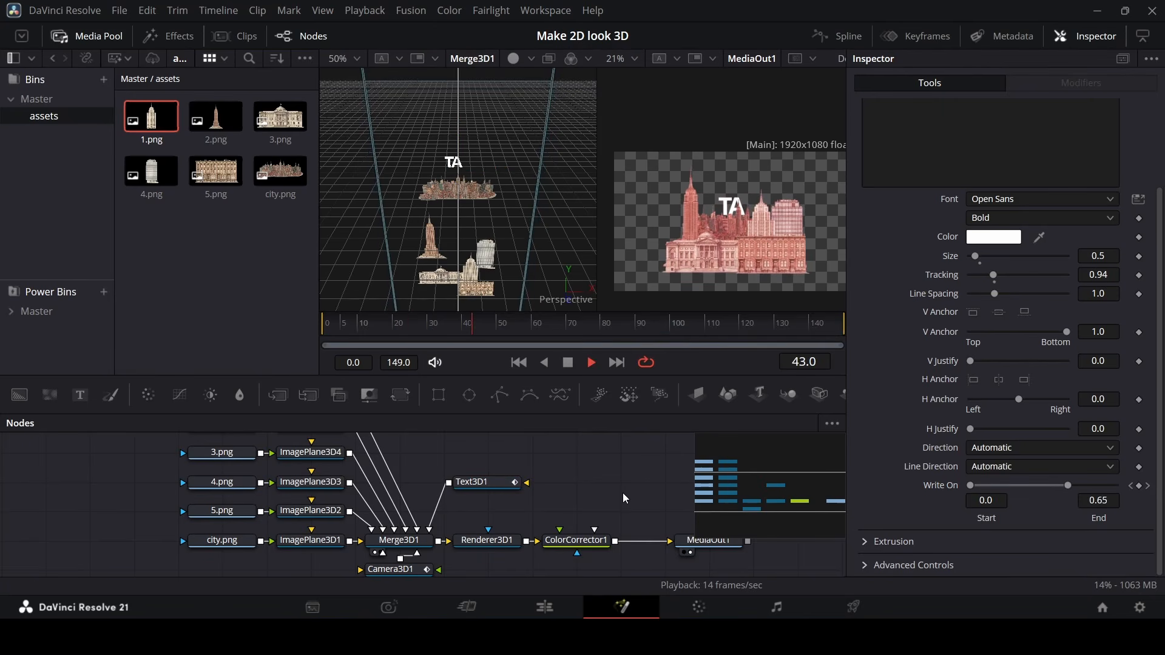